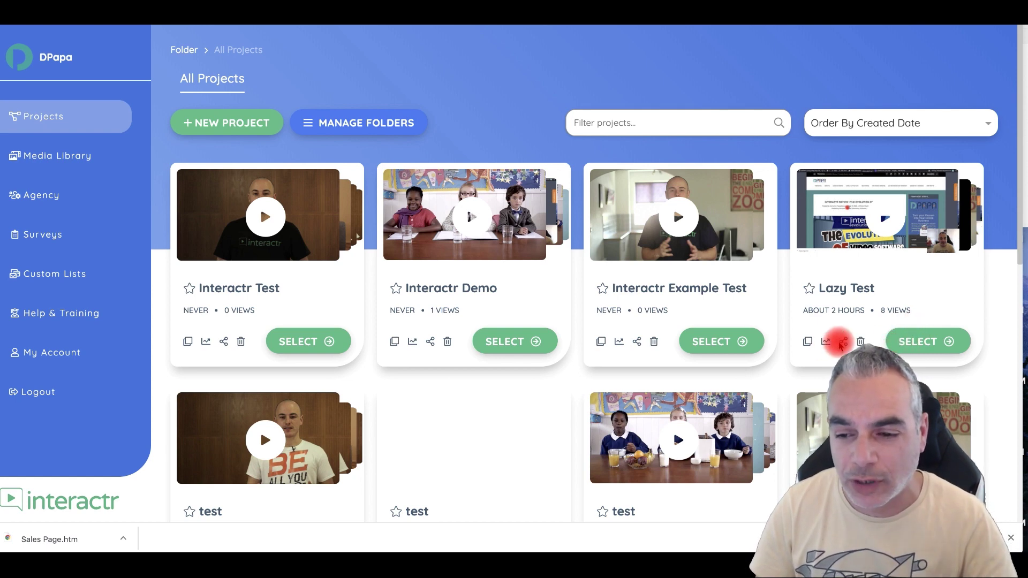
- Select the Lazy Test project card to open its canvas
{"action": "left_click", "coordinate": [917, 345]}
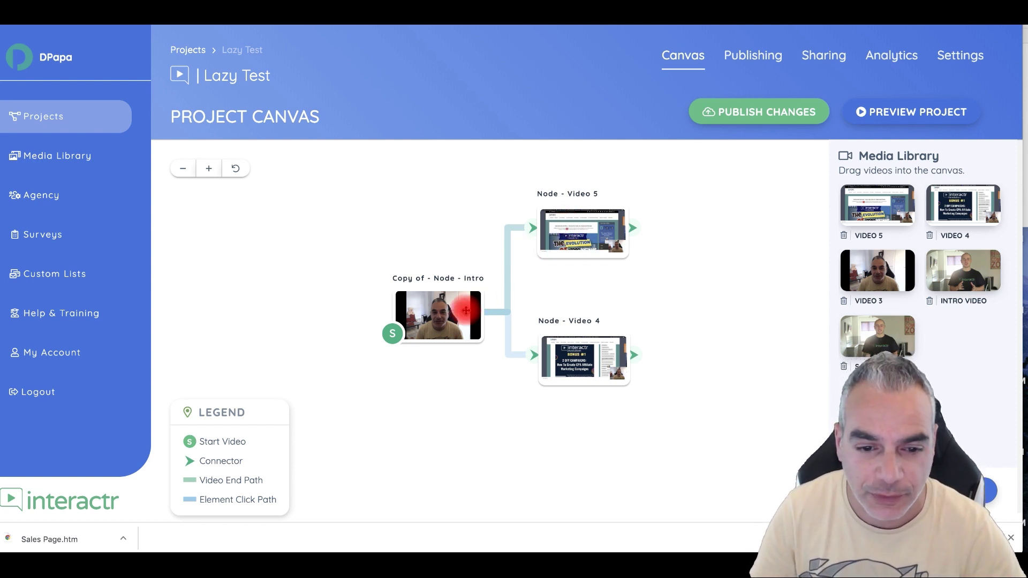
{"action": "left_click", "coordinate": [452, 320]}
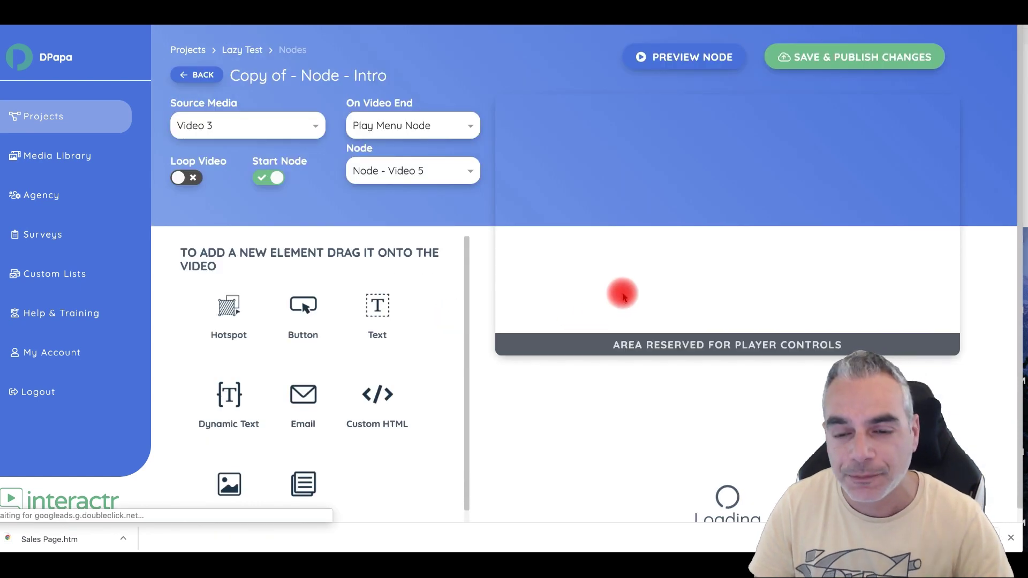
{"action": "scroll", "coordinate": [589, 268], "scroll_direction": "down", "scroll_amount": 1}
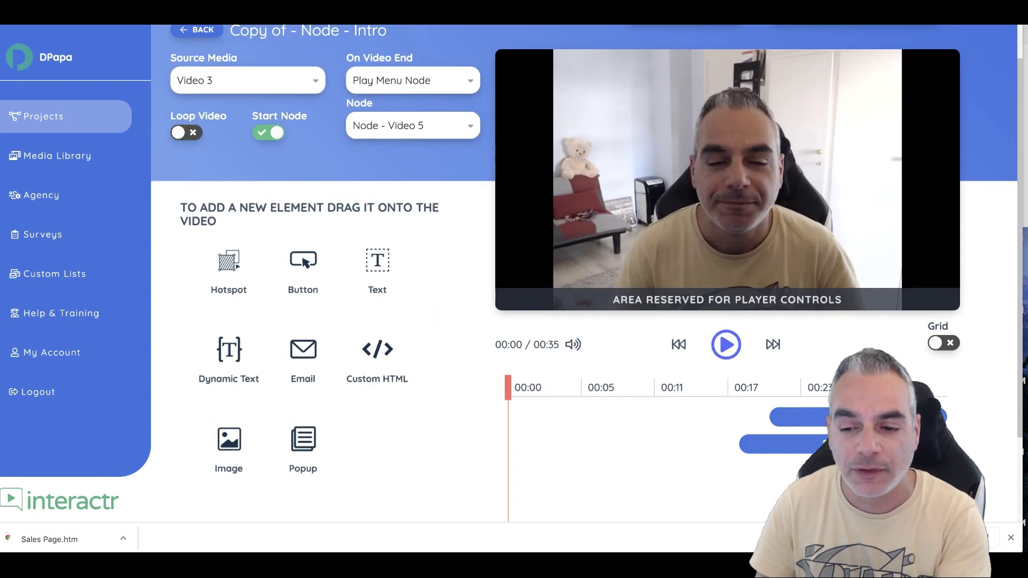
{"action": "left_click", "coordinate": [784, 417]}
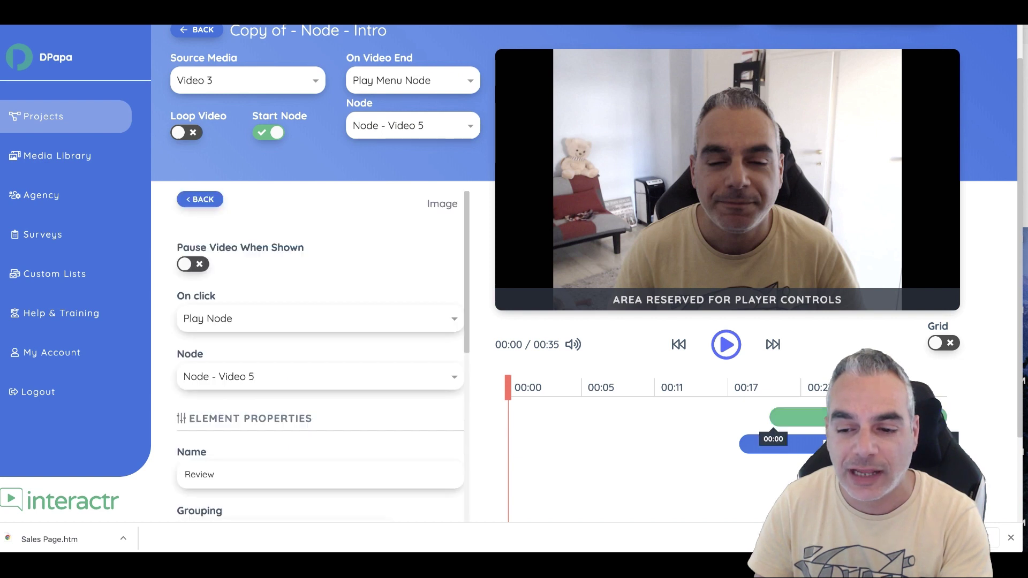
{"action": "left_click", "coordinate": [748, 386]}
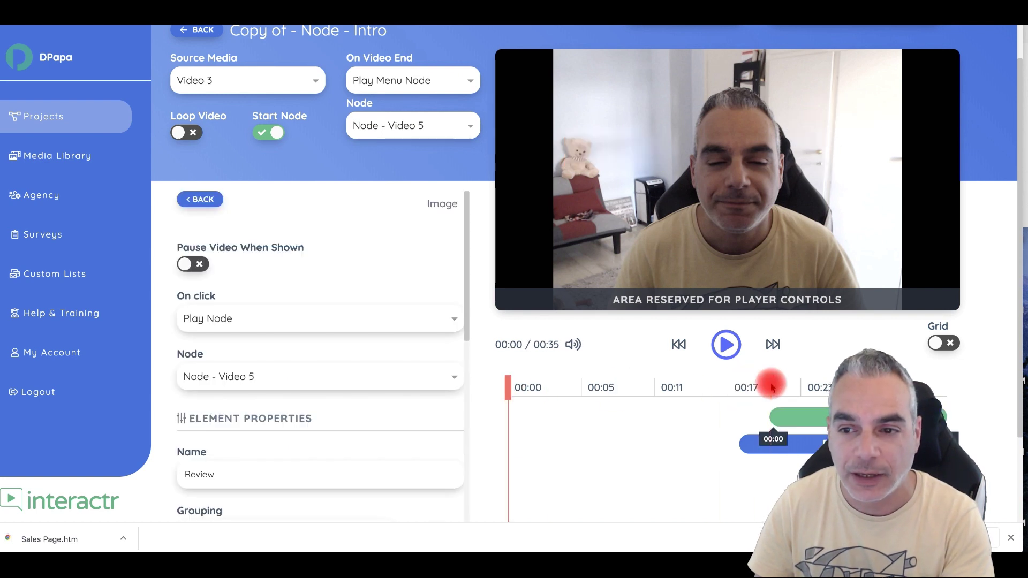
{"action": "left_click", "coordinate": [772, 387]}
{"action": "left_click_drag", "start_coordinate": [778, 395], "coordinate": [805, 392]}
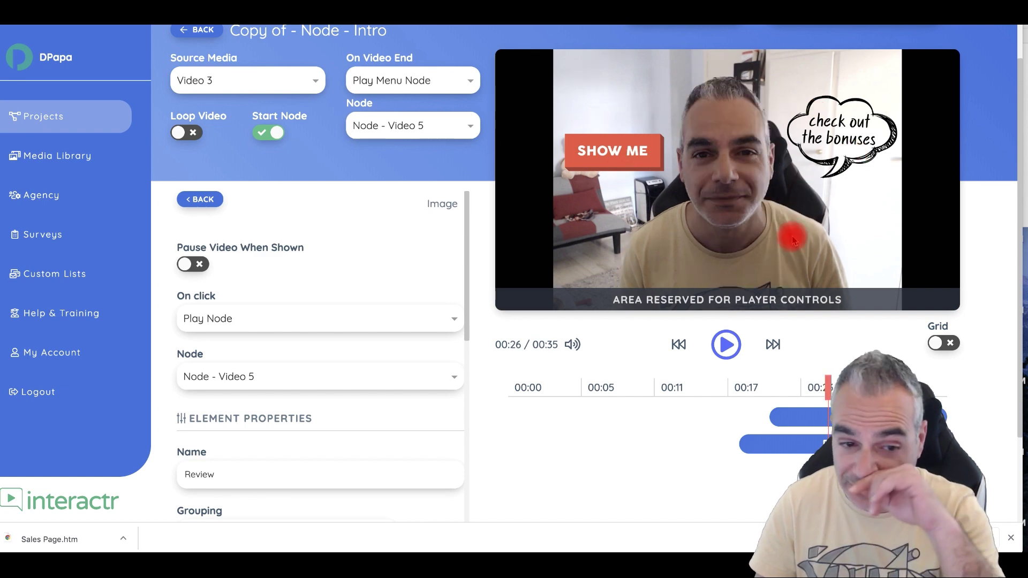
{"action": "scroll", "coordinate": [771, 344], "scroll_direction": "down", "scroll_amount": 2}
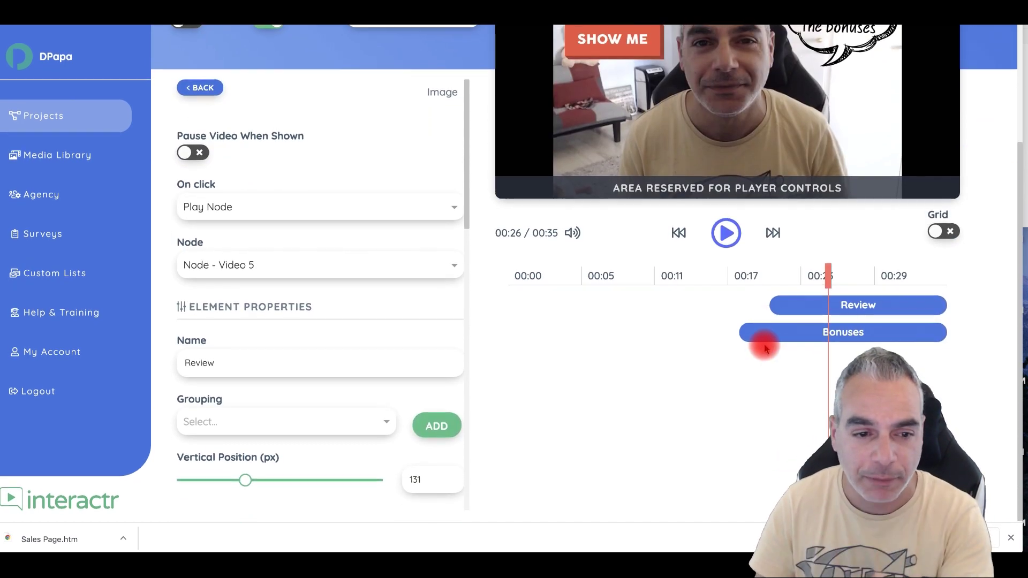
{"action": "scroll", "coordinate": [335, 482], "scroll_direction": "up", "scroll_amount": 3}
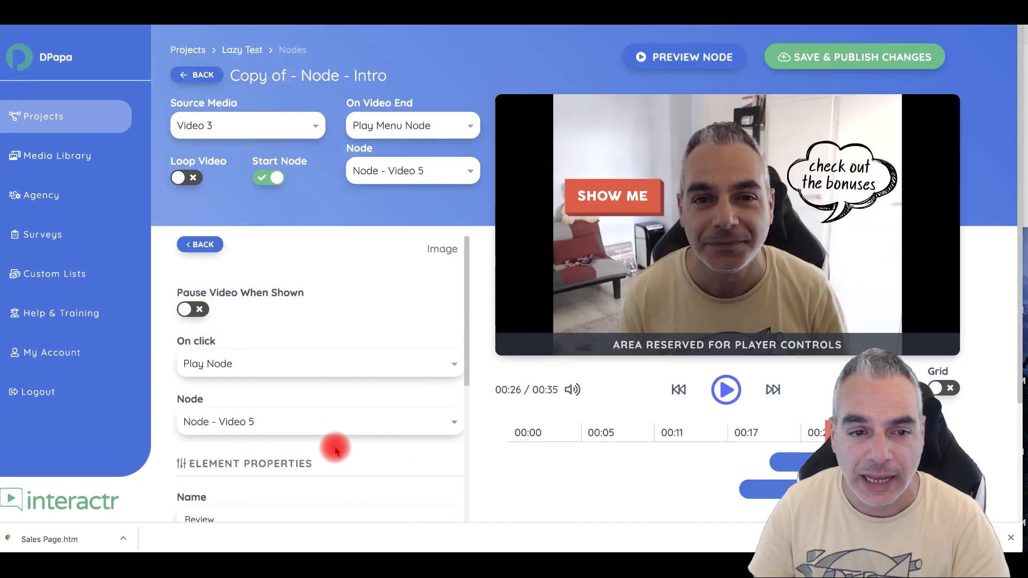
{"action": "scroll", "coordinate": [337, 444], "scroll_direction": "down", "scroll_amount": 1}
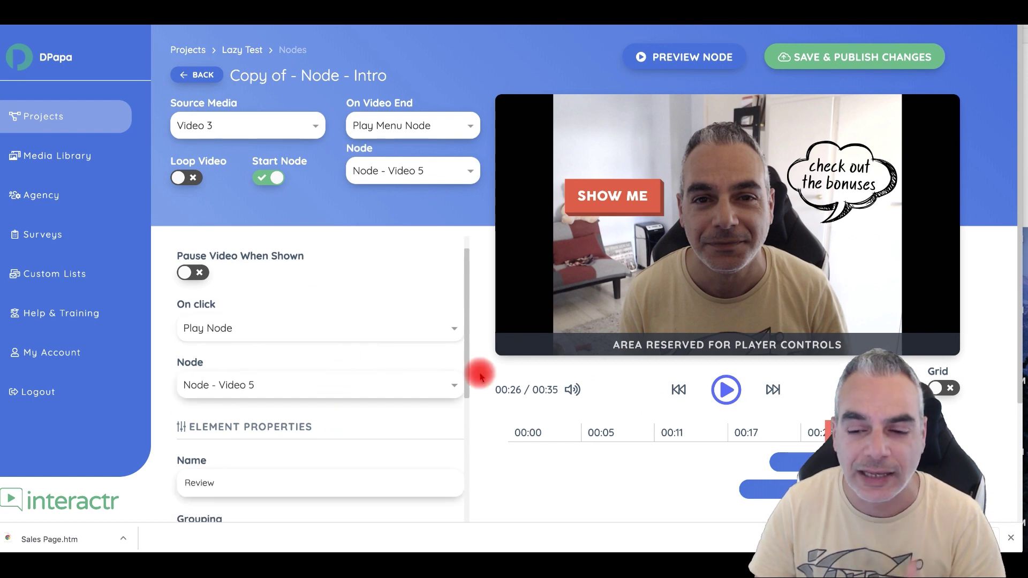
{"action": "scroll", "coordinate": [472, 375], "scroll_direction": "down", "scroll_amount": 1}
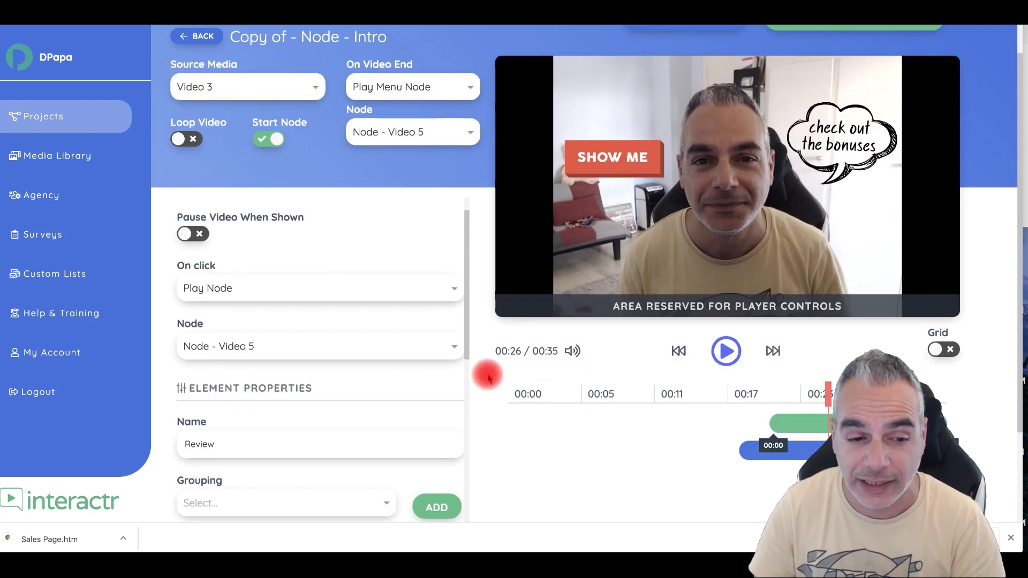
{"action": "scroll", "coordinate": [455, 379], "scroll_direction": "down", "scroll_amount": 3}
{"action": "scroll", "coordinate": [375, 353], "scroll_direction": "down", "scroll_amount": 3}
{"action": "scroll", "coordinate": [360, 351], "scroll_direction": "down", "scroll_amount": 5}
{"action": "scroll", "coordinate": [358, 354], "scroll_direction": "down", "scroll_amount": 2}
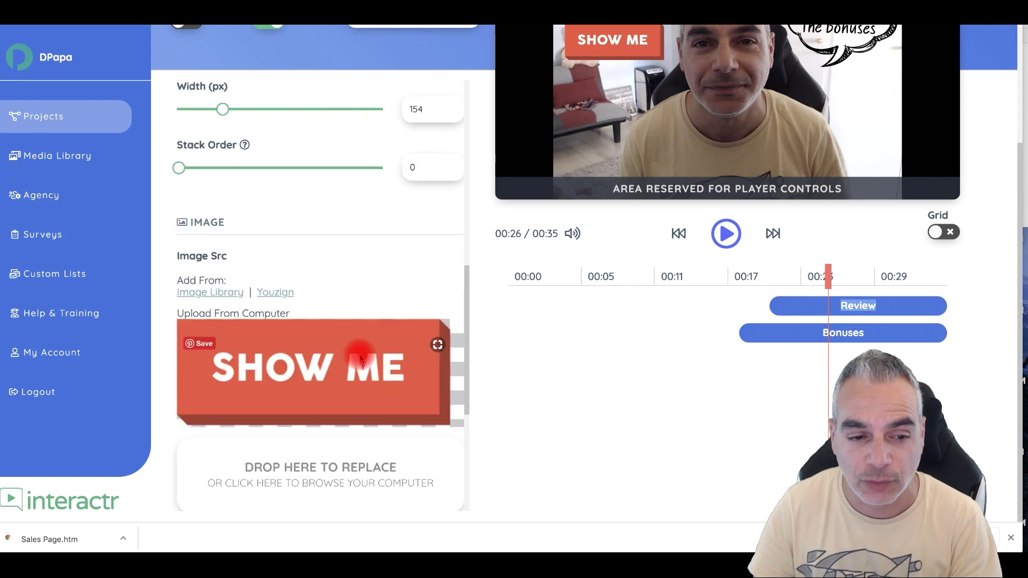
{"action": "scroll", "coordinate": [359, 355], "scroll_direction": "down", "scroll_amount": 3}
{"action": "scroll", "coordinate": [356, 351], "scroll_direction": "down", "scroll_amount": 2}
{"action": "scroll", "coordinate": [357, 357], "scroll_direction": "up", "scroll_amount": 8}
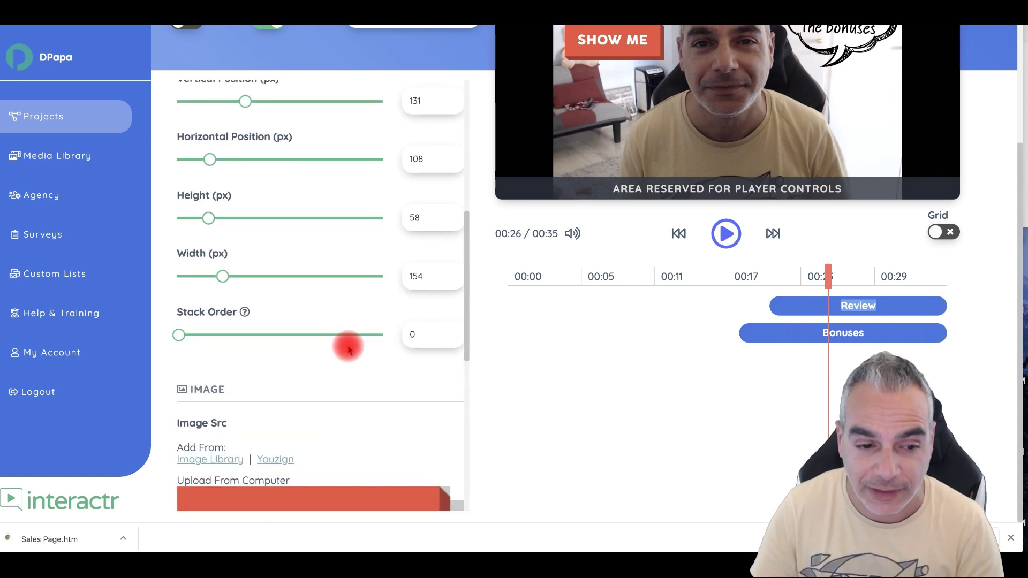
{"action": "scroll", "coordinate": [349, 347], "scroll_direction": "up", "scroll_amount": 7}
{"action": "scroll", "coordinate": [334, 289], "scroll_direction": "up", "scroll_amount": 1}
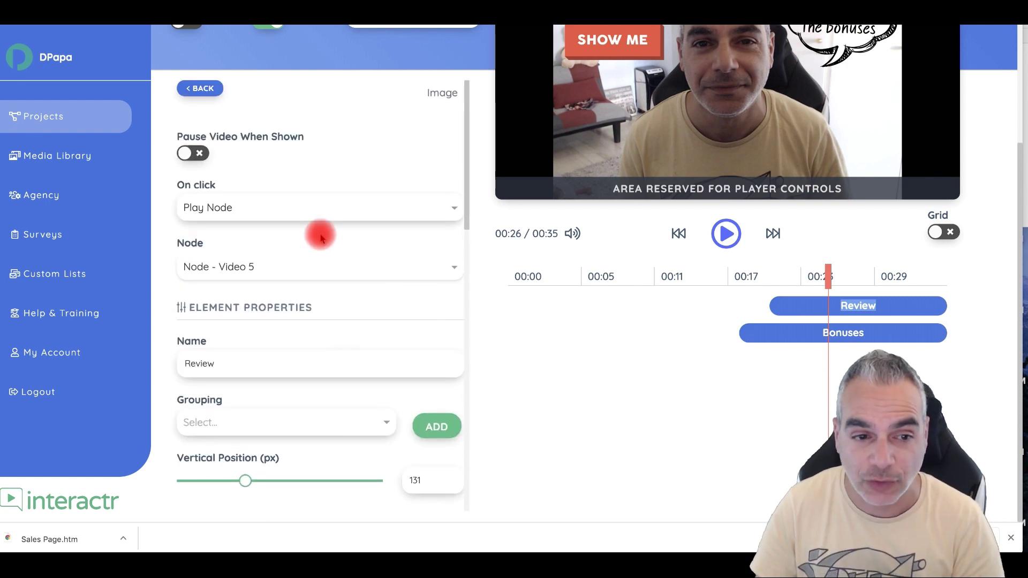
{"action": "left_click", "coordinate": [377, 266]}
{"action": "left_click", "coordinate": [383, 209]}
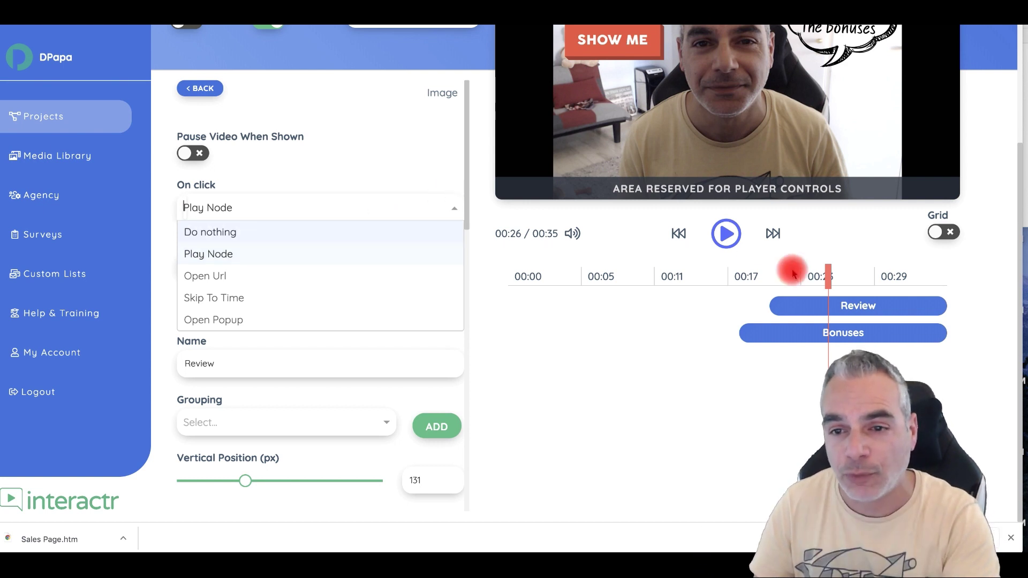
{"action": "left_click", "coordinate": [324, 173]}
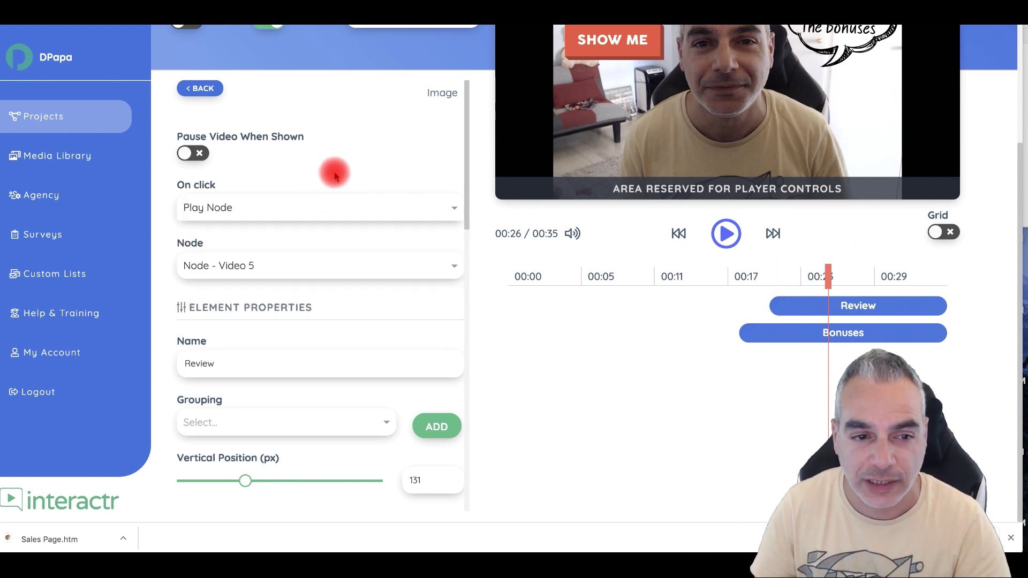
{"action": "scroll", "coordinate": [852, 324], "scroll_direction": "up", "scroll_amount": 5}
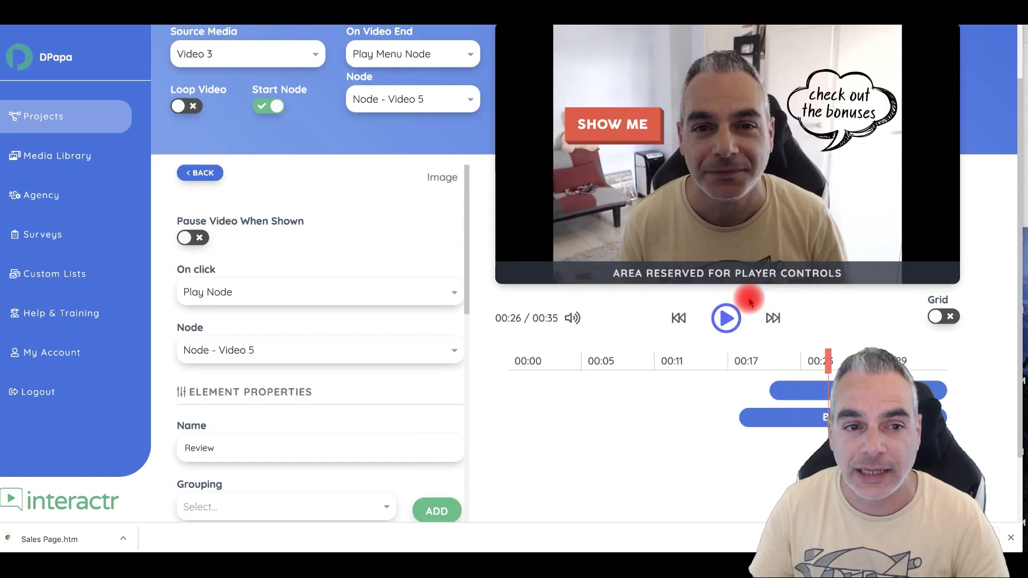
{"action": "scroll", "coordinate": [852, 324], "scroll_direction": "up", "scroll_amount": 3}
{"action": "left_click", "coordinate": [199, 74]}
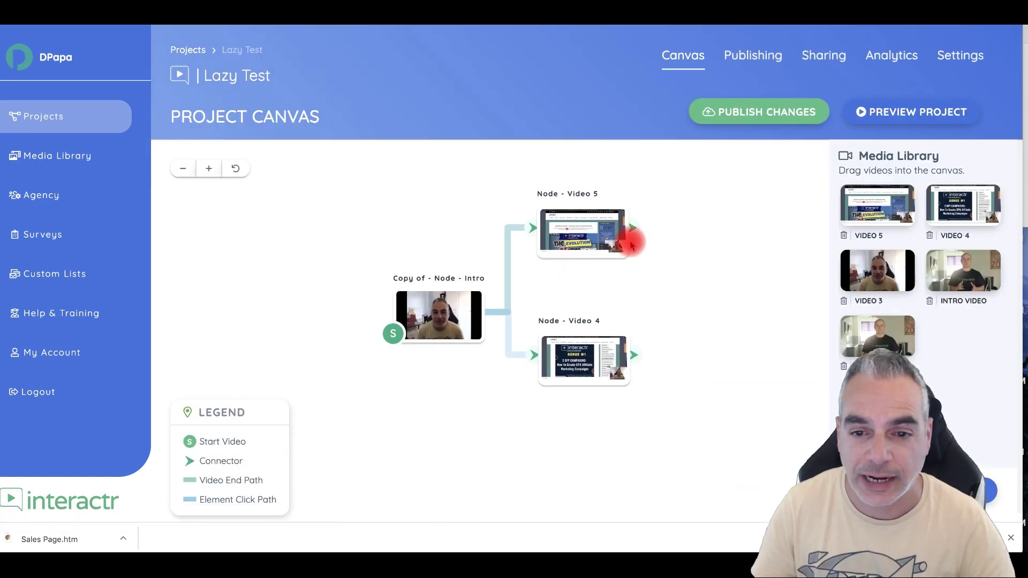
- Move Video 5's Button 1 (buy now) to start at about 00:23 and check its URL
{"action": "left_click", "coordinate": [593, 233]}
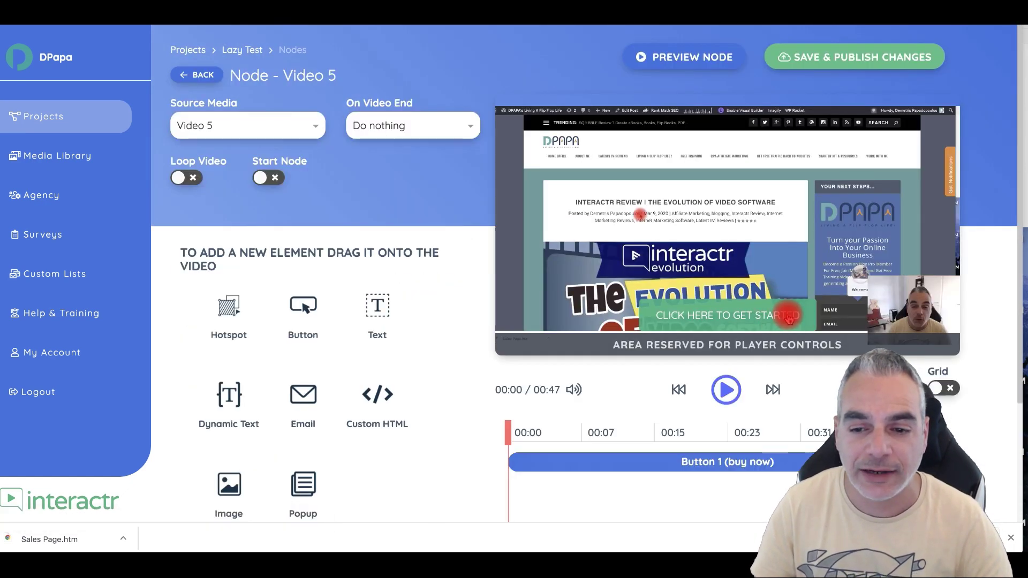
{"action": "left_click", "coordinate": [507, 462]}
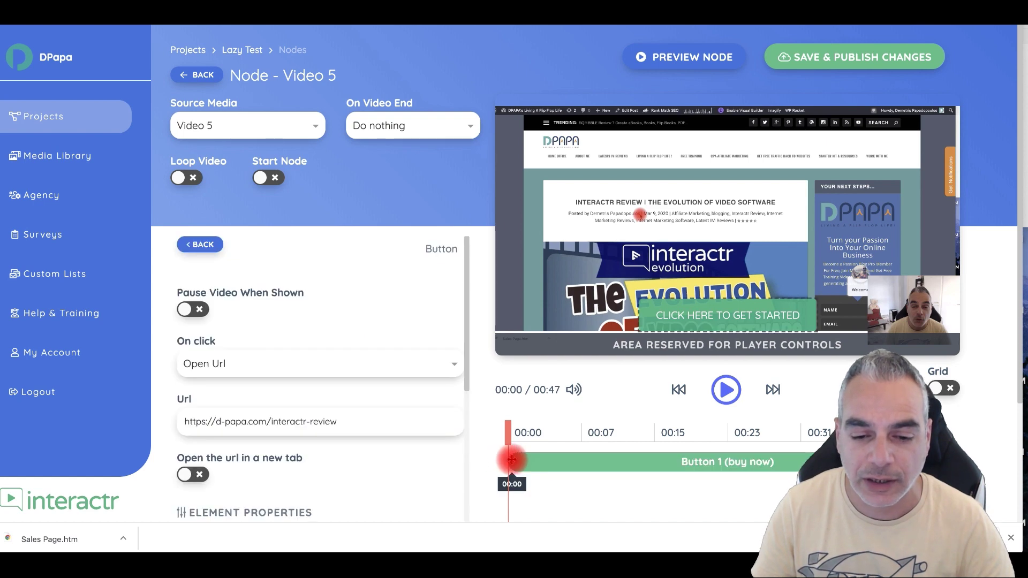
{"action": "left_click_drag", "start_coordinate": [512, 459], "coordinate": [765, 464]}
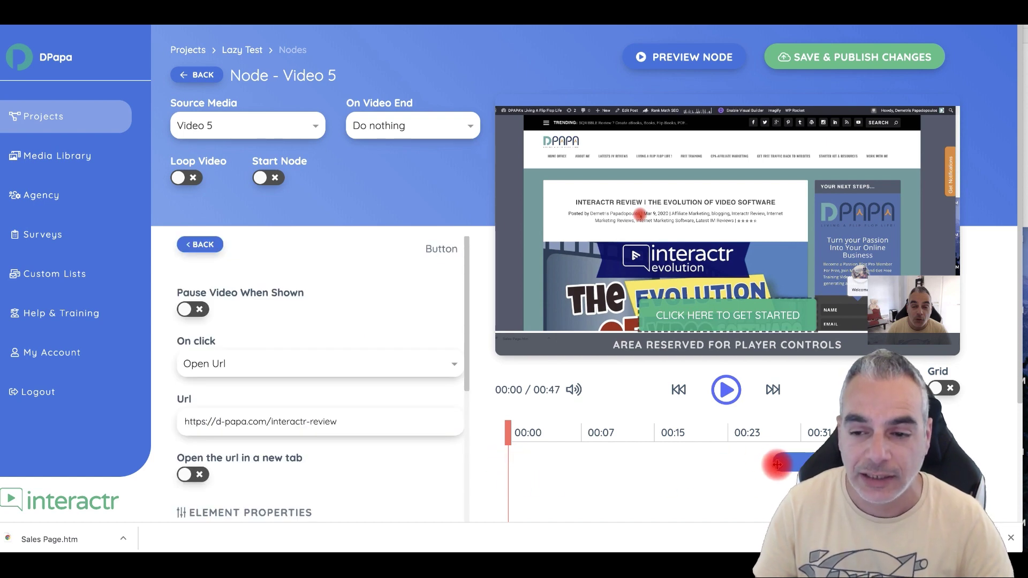
{"action": "scroll", "coordinate": [746, 447], "scroll_direction": "down", "scroll_amount": 2}
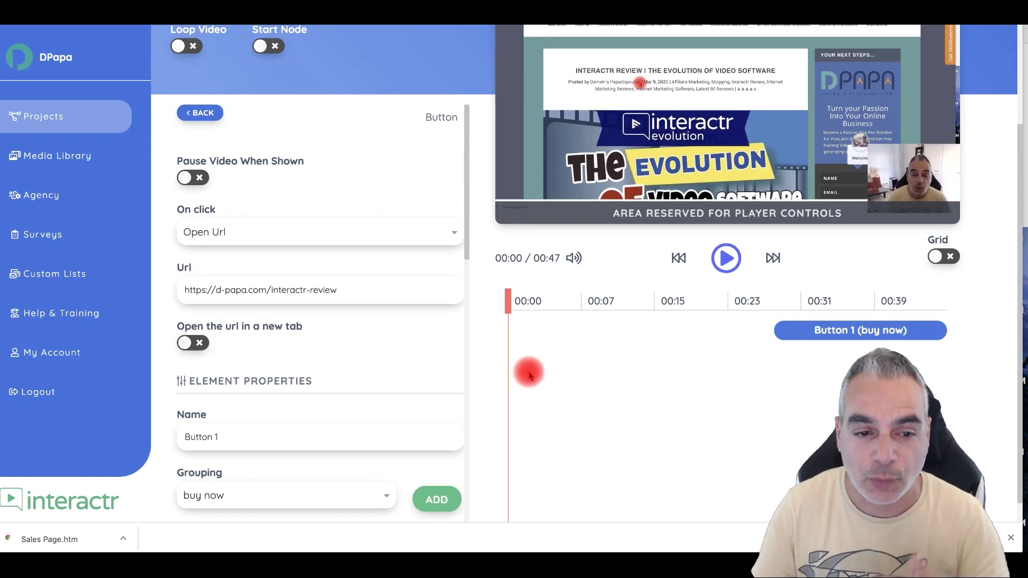
{"action": "left_click_drag", "start_coordinate": [335, 292], "coordinate": [103, 282]}
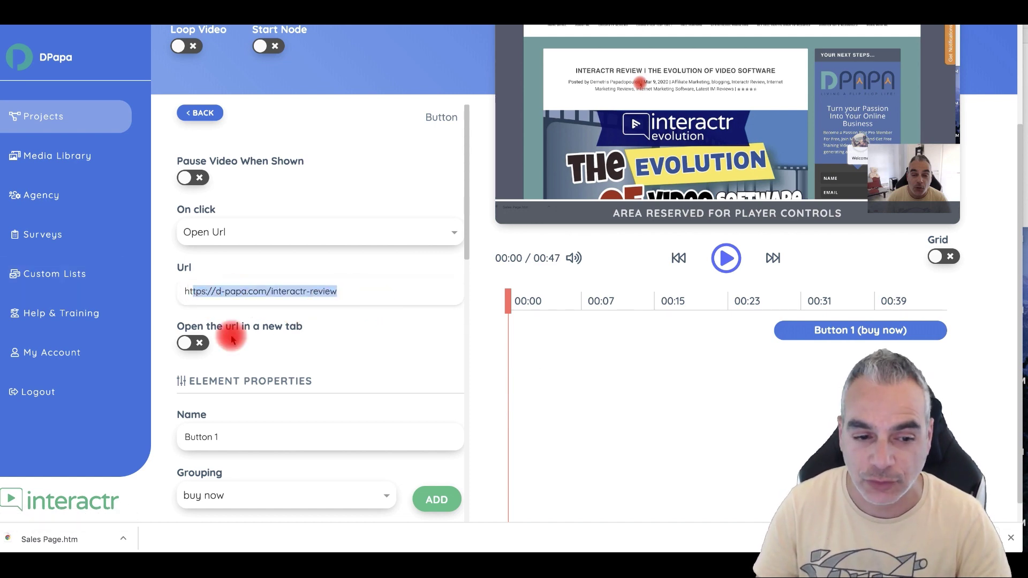
{"action": "left_click", "coordinate": [194, 342]}
- Play a preview of the Video 5 node, then close it
{"action": "left_click", "coordinate": [199, 113]}
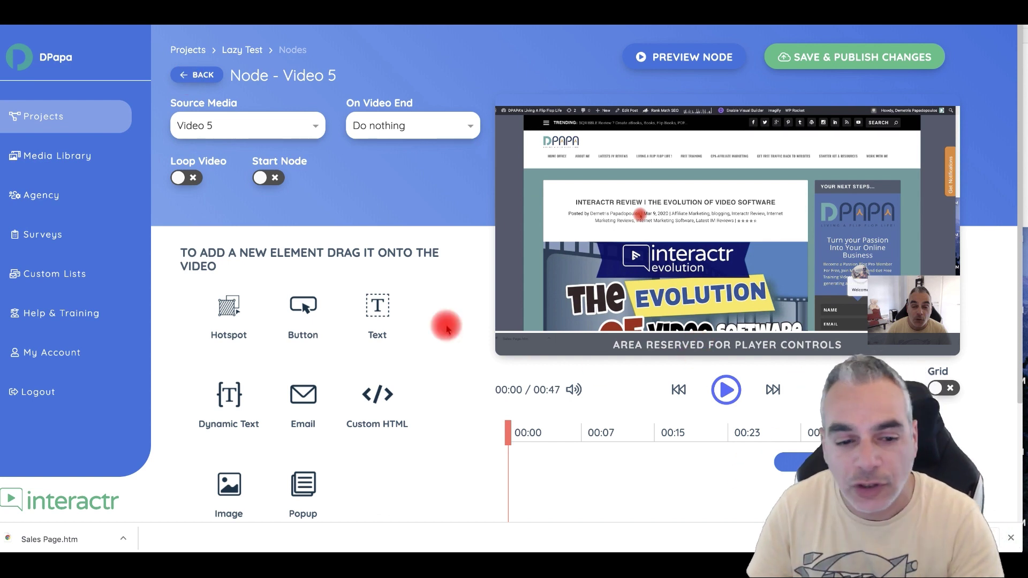
{"action": "scroll", "coordinate": [320, 387], "scroll_direction": "down", "scroll_amount": 1}
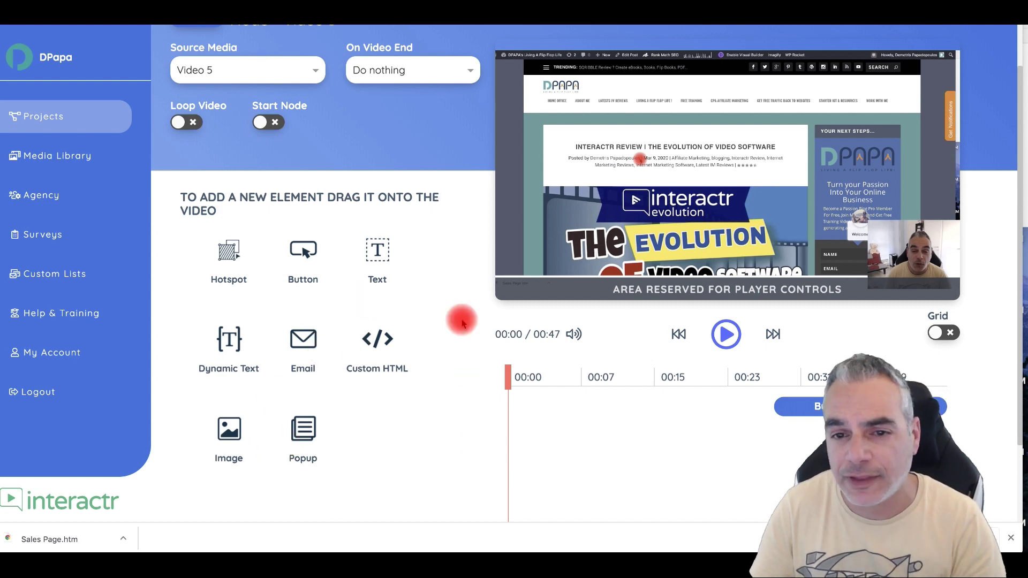
{"action": "scroll", "coordinate": [621, 258], "scroll_direction": "up", "scroll_amount": 2}
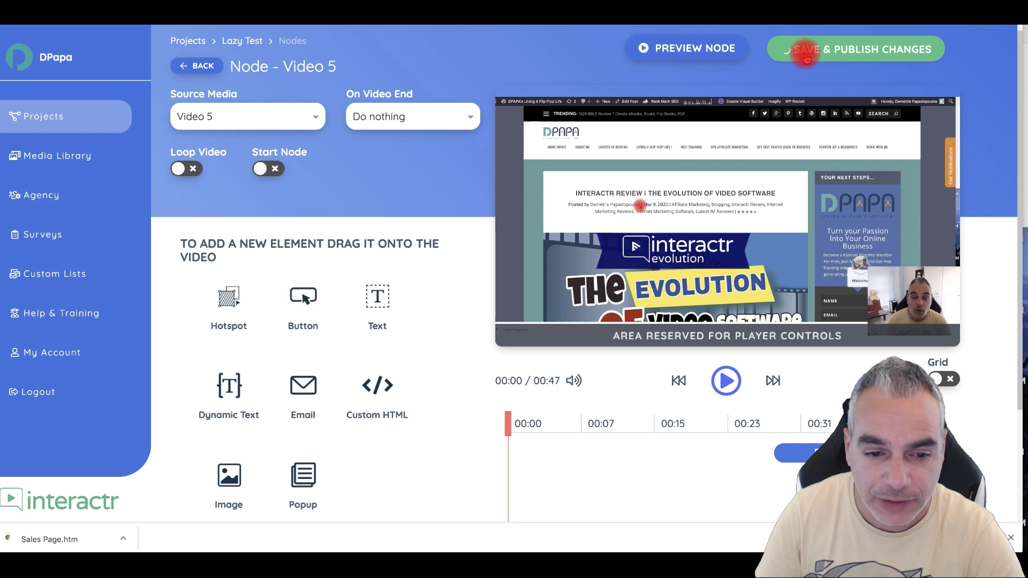
{"action": "left_click", "coordinate": [692, 49]}
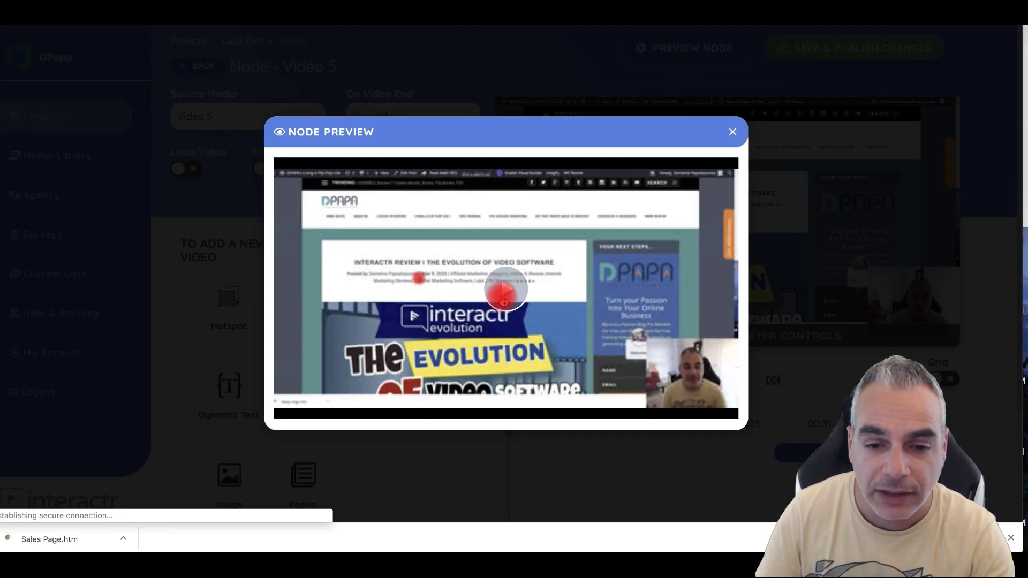
{"action": "left_click", "coordinate": [503, 292]}
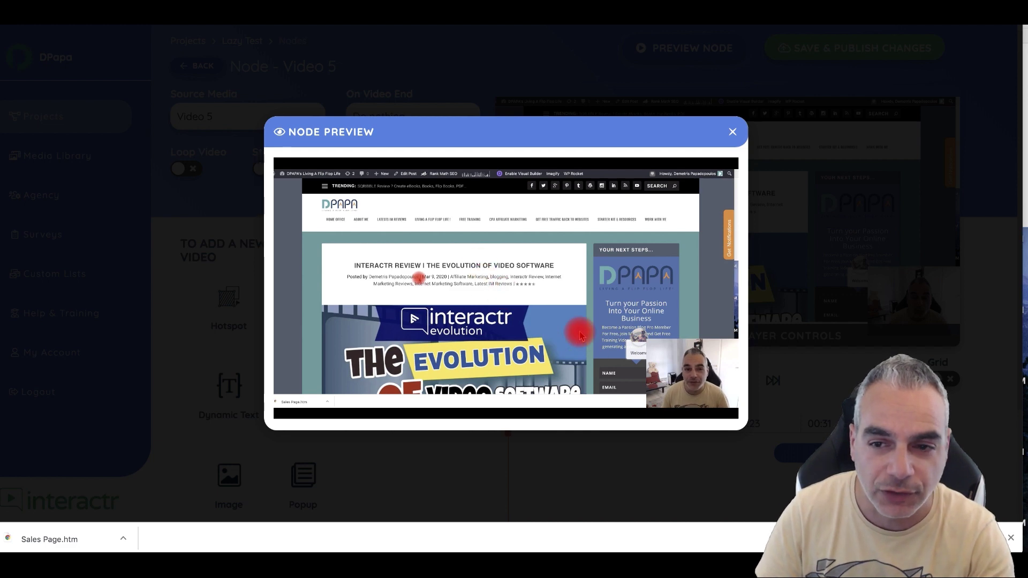
{"action": "left_click", "coordinate": [733, 131]}
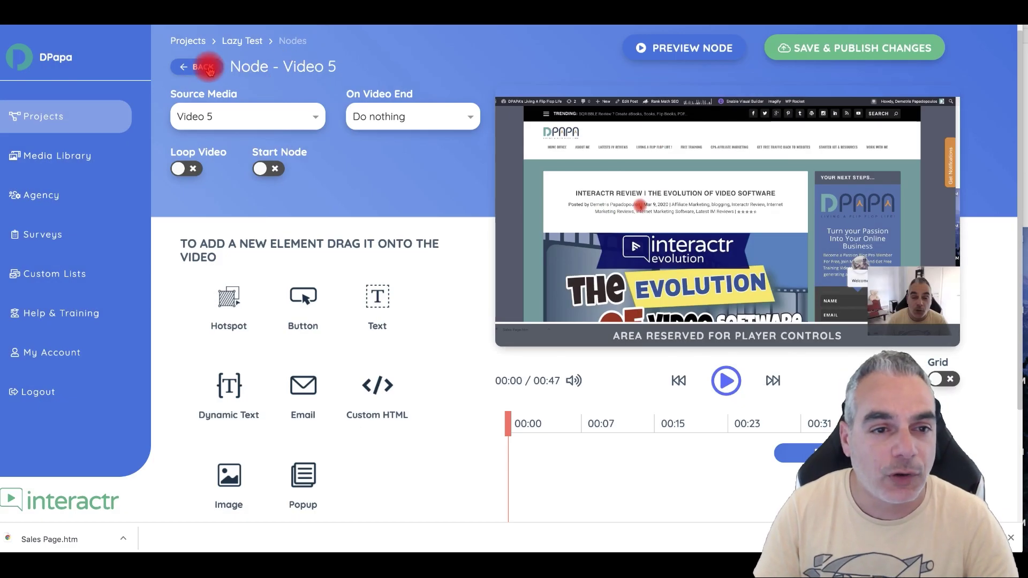
- Make Video 4's Button 1 start later in the video, then save and publish the node
{"action": "left_click", "coordinate": [209, 69]}
{"action": "mouse_move", "coordinate": [584, 358]}
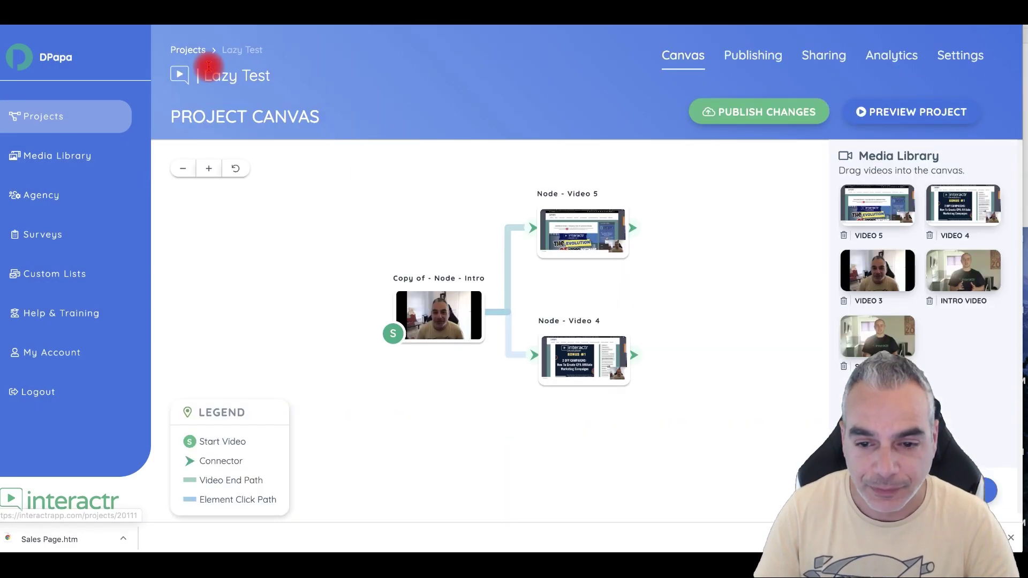
{"action": "left_click", "coordinate": [609, 369]}
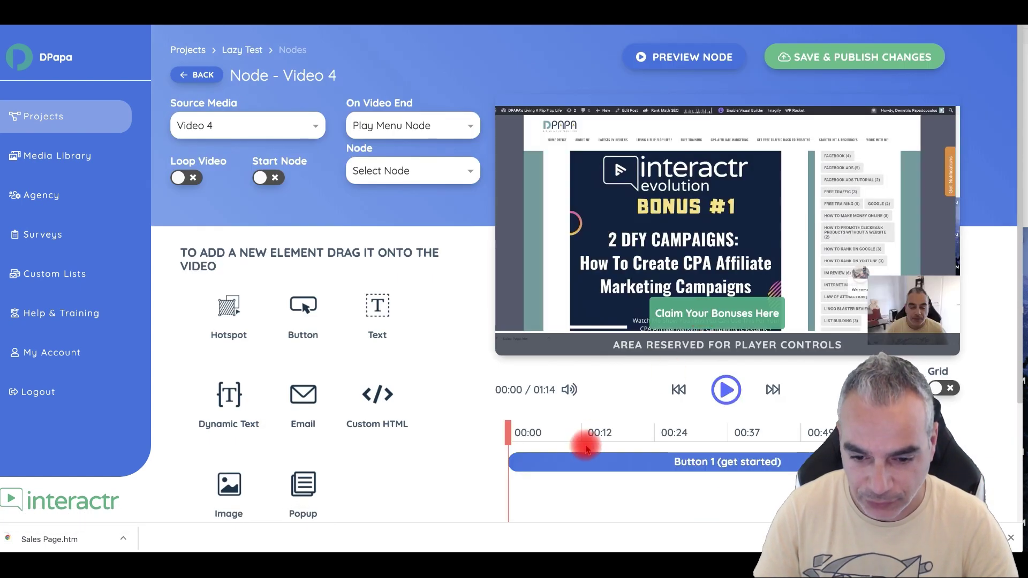
{"action": "left_click", "coordinate": [515, 459]}
{"action": "left_click_drag", "start_coordinate": [515, 460], "coordinate": [799, 458]}
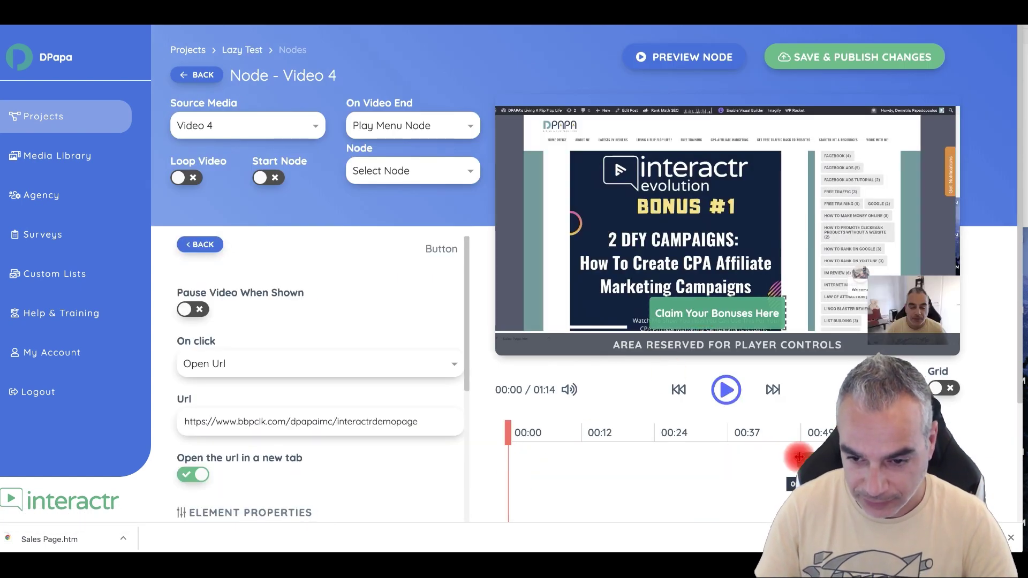
{"action": "left_click", "coordinate": [815, 69]}
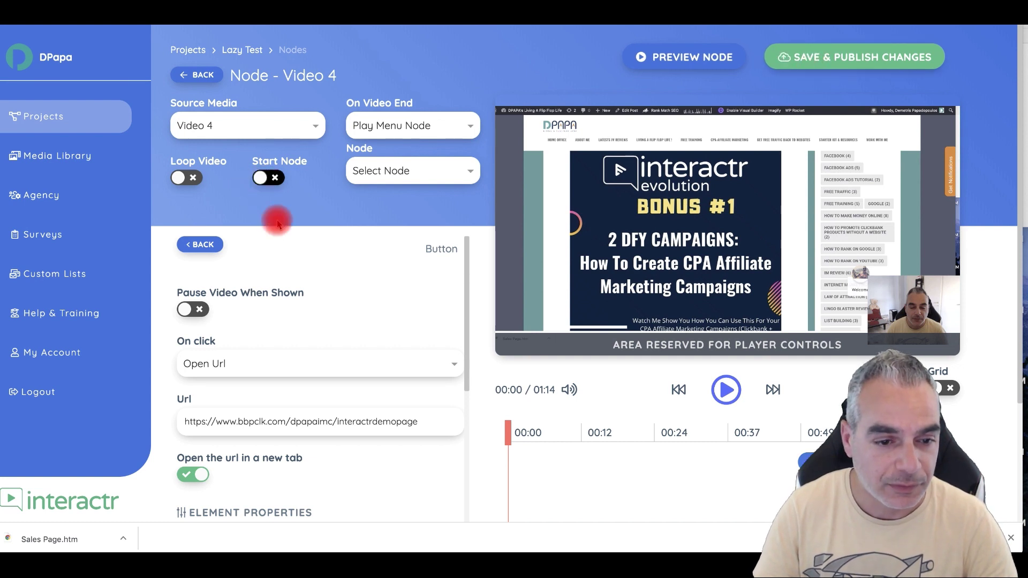
- Scroll through the Video 4 node settings and return to the Lazy Test canvas
{"action": "scroll", "coordinate": [297, 333], "scroll_direction": "down", "scroll_amount": 2}
{"action": "scroll", "coordinate": [297, 333], "scroll_direction": "down", "scroll_amount": 2}
{"action": "scroll", "coordinate": [291, 340], "scroll_direction": "down", "scroll_amount": 1}
{"action": "scroll", "coordinate": [291, 345], "scroll_direction": "down", "scroll_amount": 3}
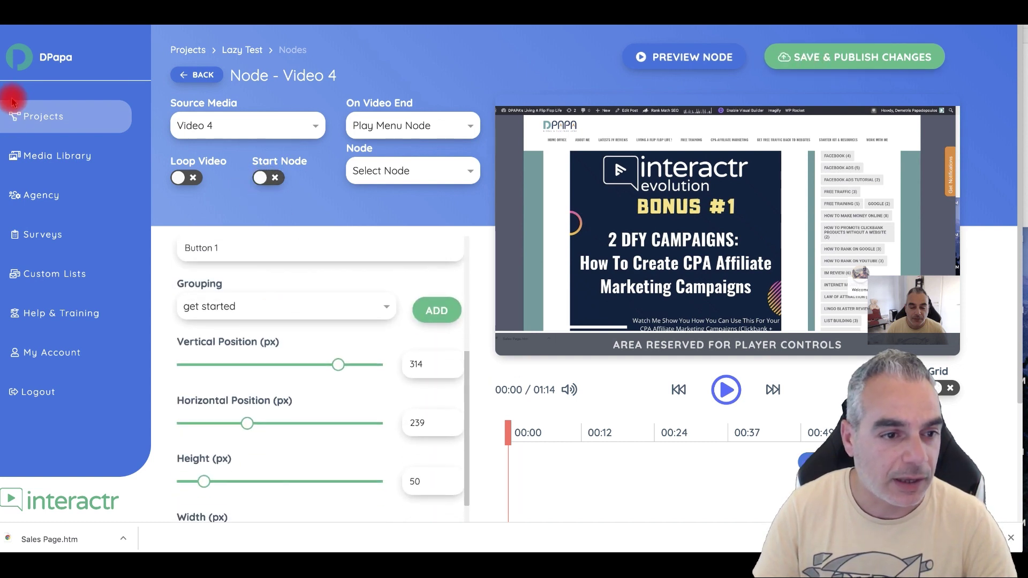
{"action": "left_click", "coordinate": [208, 72]}
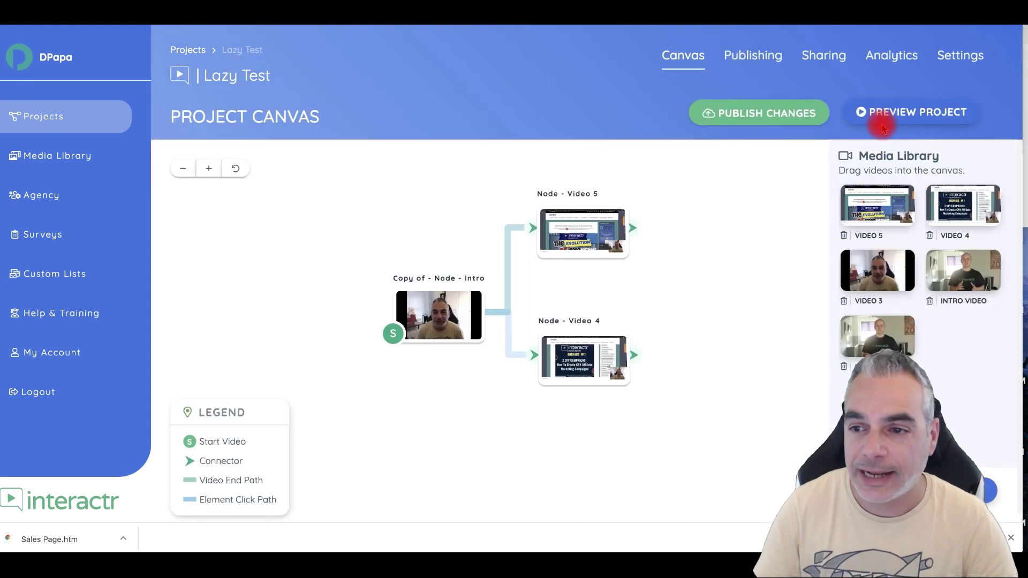
- Publish Lazy Test and play its preview through the bonuses bubble and Claim Your Bonuses button
{"action": "left_click", "coordinate": [810, 119]}
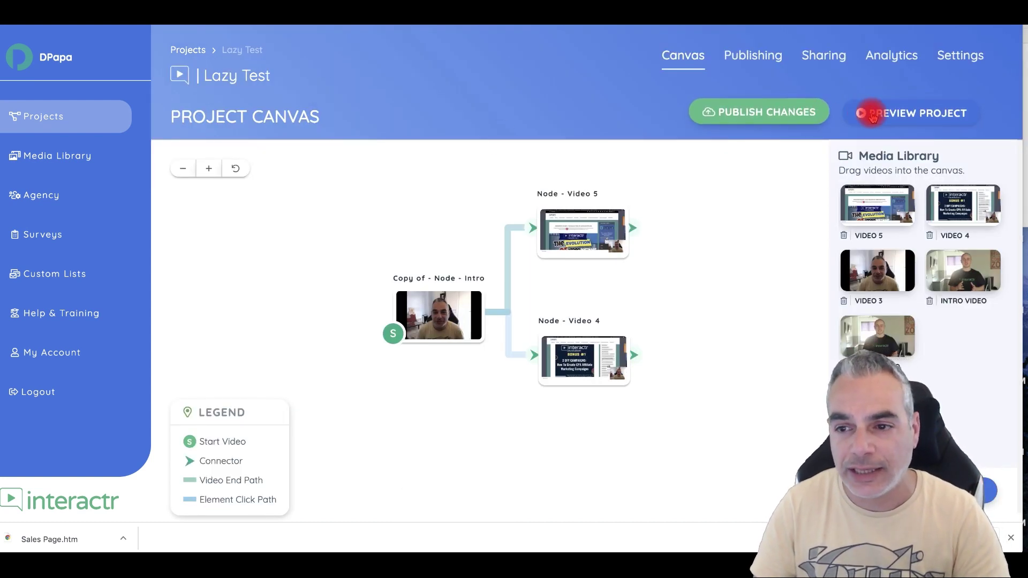
{"action": "left_click", "coordinate": [891, 117]}
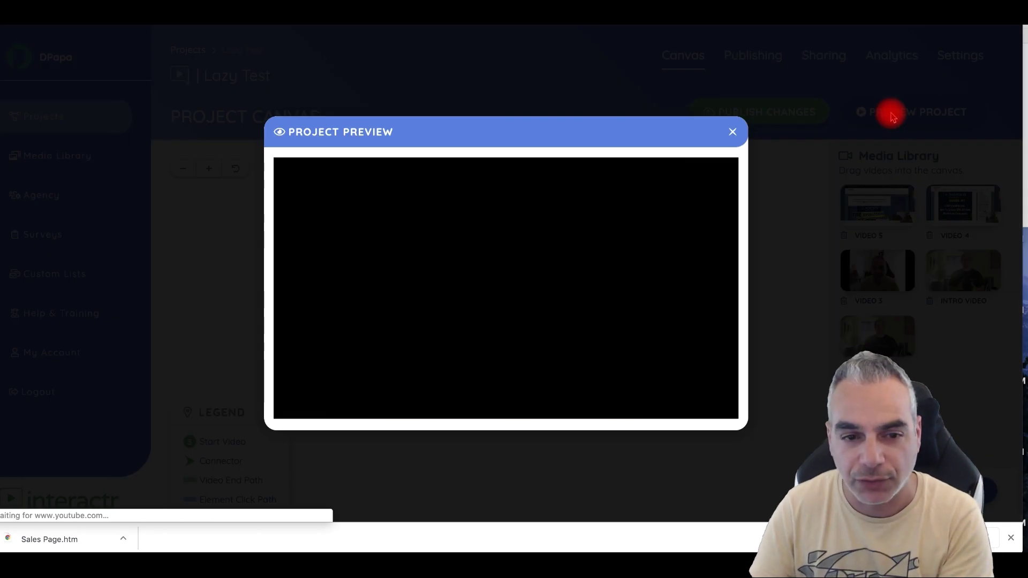
{"action": "left_click", "coordinate": [500, 294]}
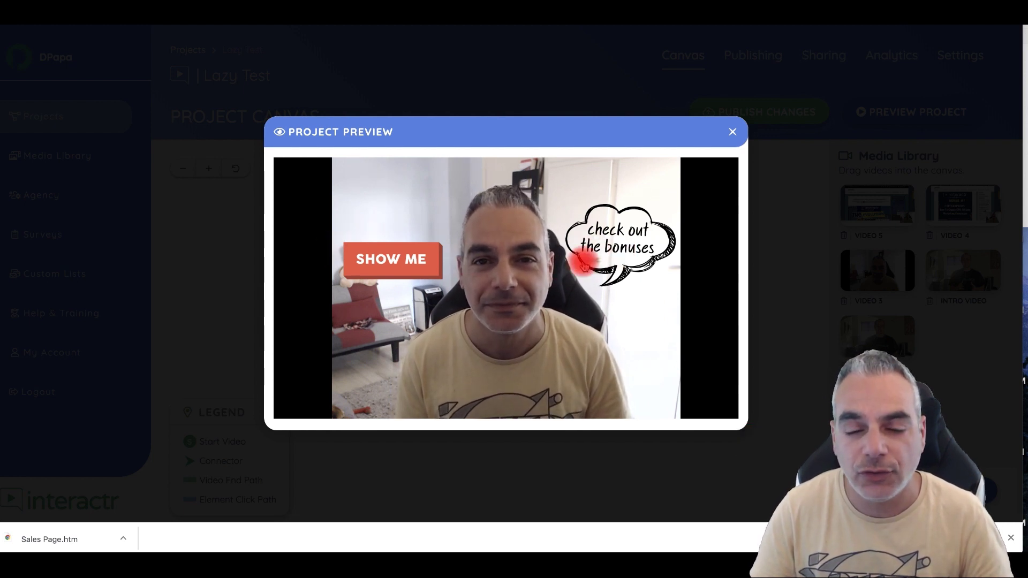
{"action": "left_click", "coordinate": [644, 238]}
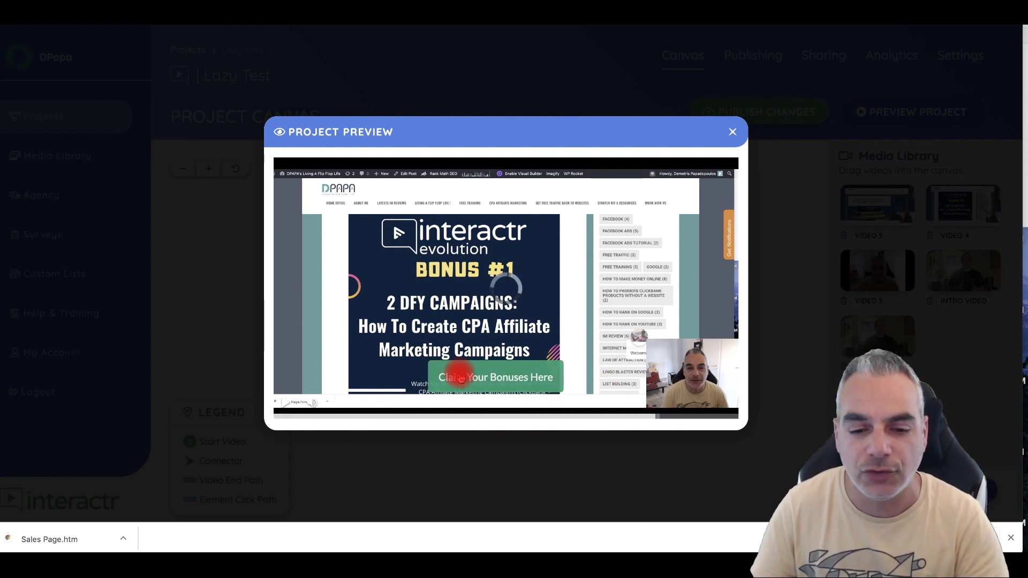
{"action": "left_click", "coordinate": [467, 379]}
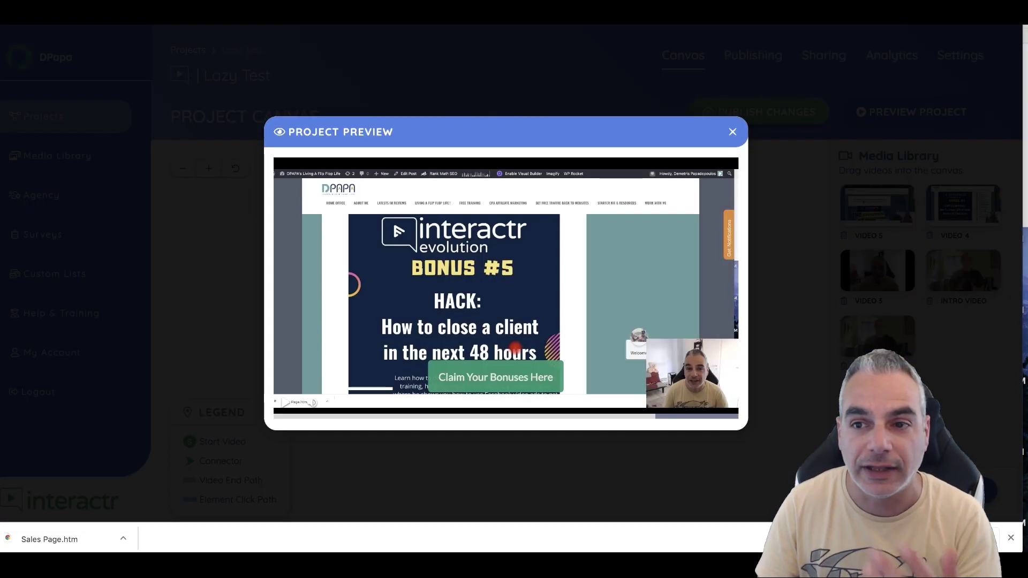
{"action": "left_click", "coordinate": [731, 133]}
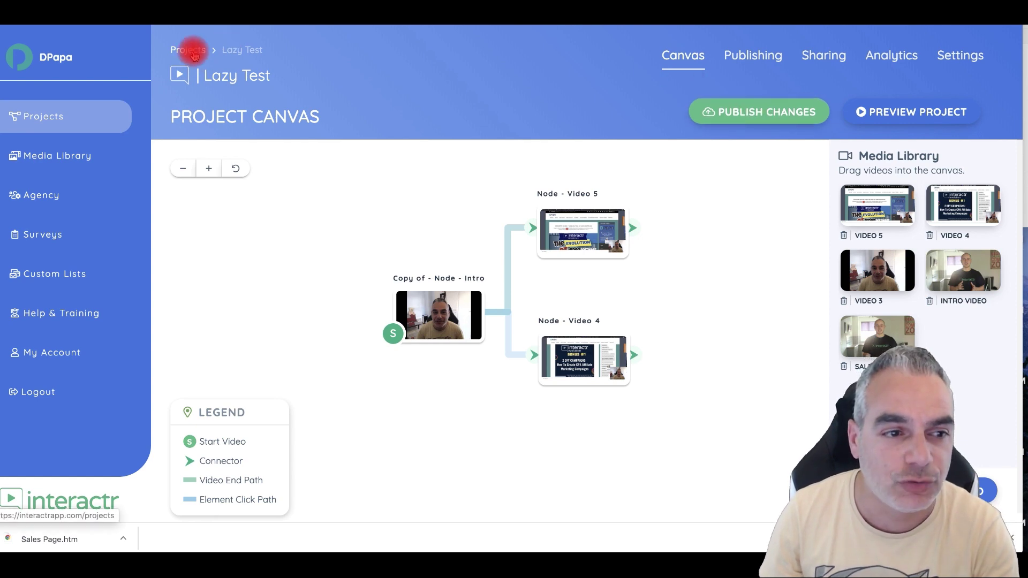
- Go to the All Projects list through the Projects breadcrumb
{"action": "left_click", "coordinate": [37, 122]}
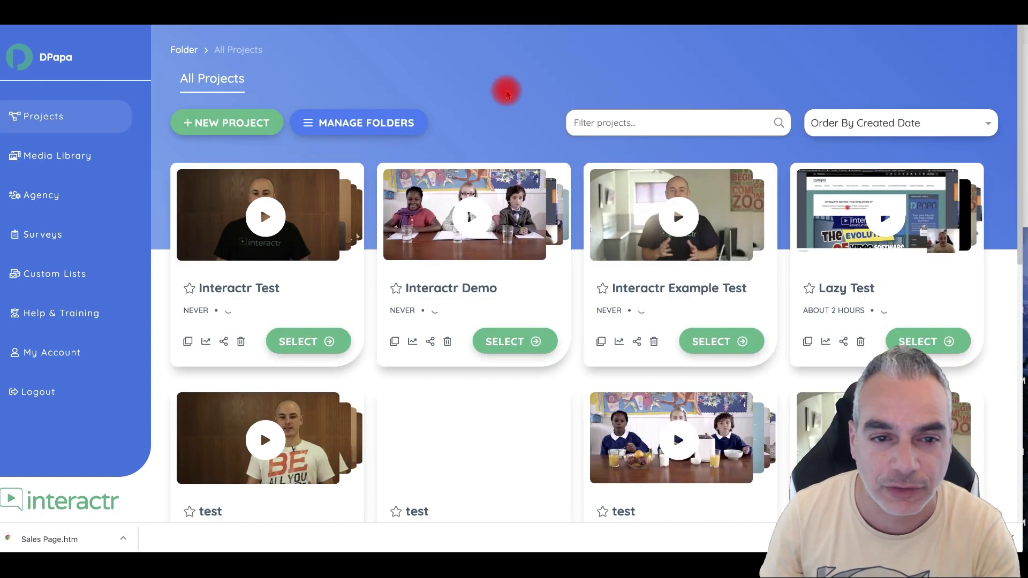
- Start a new project and scroll through the available templates
{"action": "left_click", "coordinate": [232, 124]}
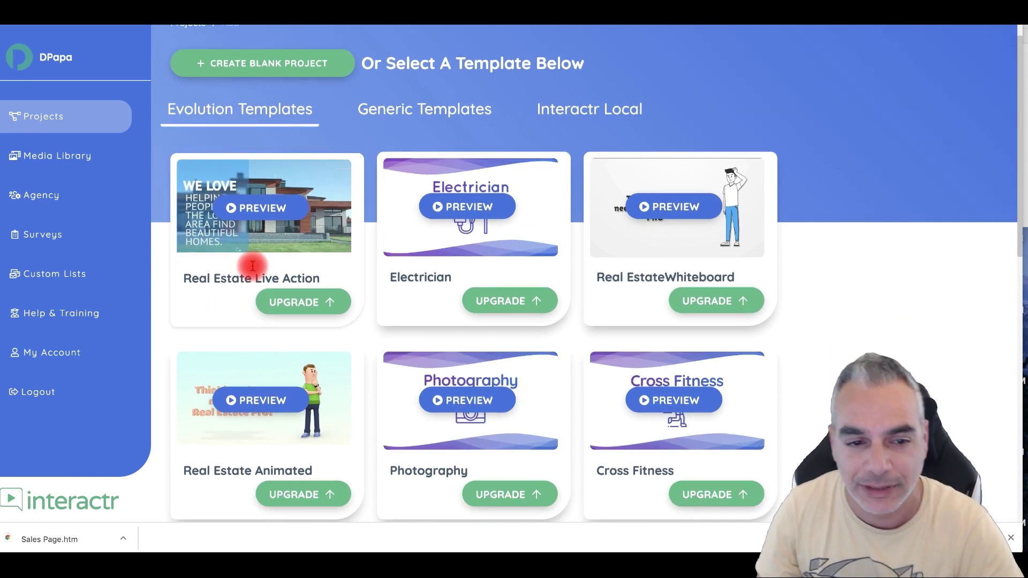
{"action": "scroll", "coordinate": [248, 271], "scroll_direction": "down", "scroll_amount": 3}
{"action": "scroll", "coordinate": [370, 214], "scroll_direction": "down", "scroll_amount": 1}
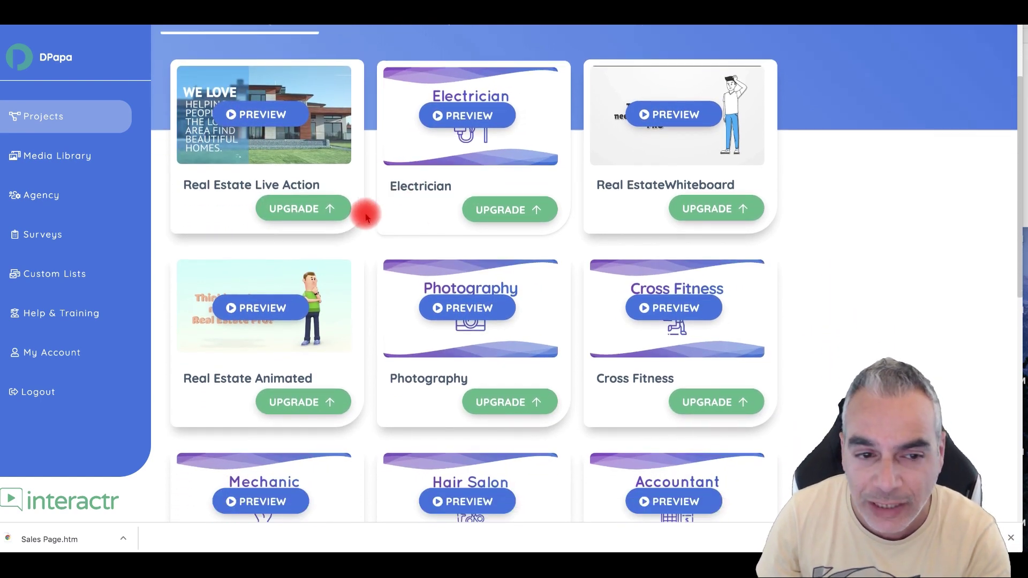
{"action": "scroll", "coordinate": [523, 158], "scroll_direction": "down", "scroll_amount": 1}
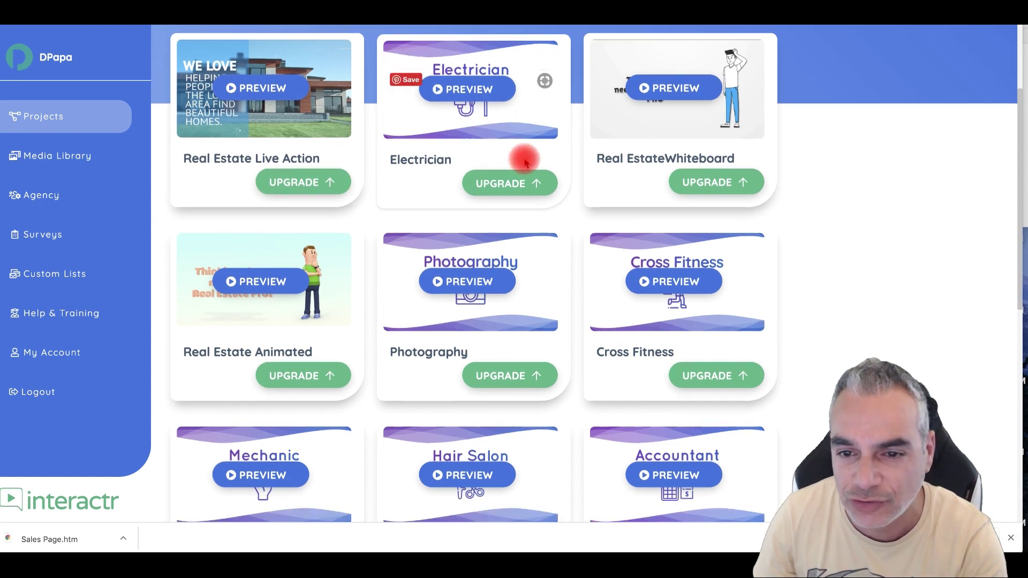
{"action": "scroll", "coordinate": [674, 166], "scroll_direction": "down", "scroll_amount": 1}
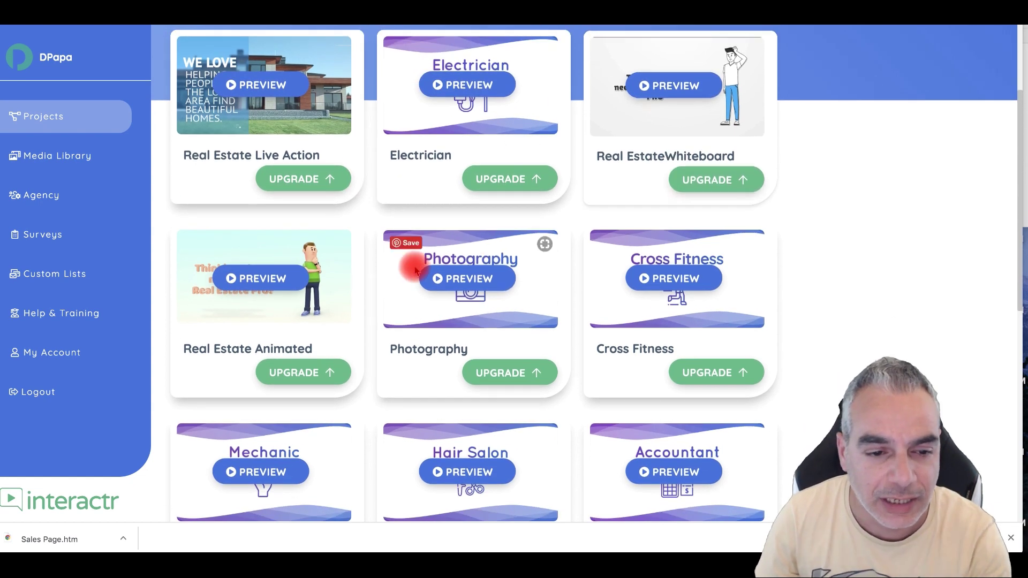
{"action": "scroll", "coordinate": [375, 257], "scroll_direction": "down", "scroll_amount": 3}
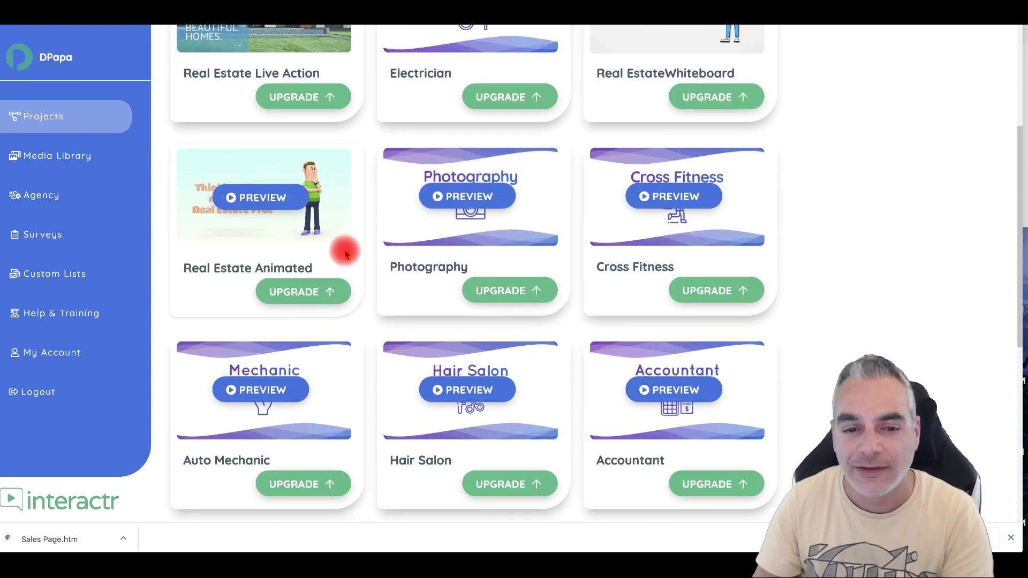
{"action": "scroll", "coordinate": [523, 316], "scroll_direction": "down", "scroll_amount": 1}
{"action": "scroll", "coordinate": [616, 327], "scroll_direction": "down", "scroll_amount": 3}
{"action": "scroll", "coordinate": [696, 152], "scroll_direction": "down", "scroll_amount": 2}
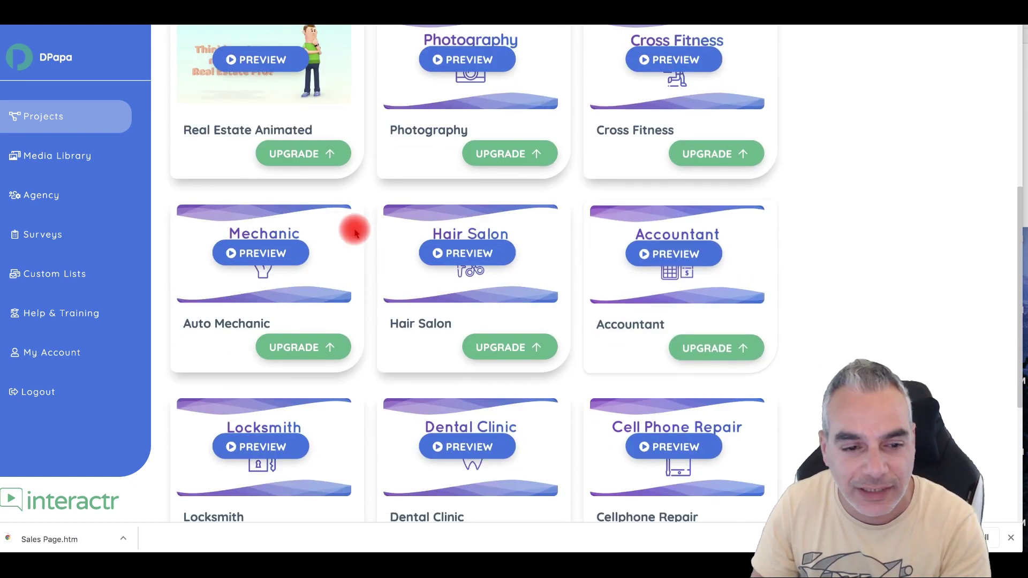
{"action": "scroll", "coordinate": [452, 361], "scroll_direction": "down", "scroll_amount": 3}
{"action": "scroll", "coordinate": [452, 361], "scroll_direction": "down", "scroll_amount": 2}
{"action": "scroll", "coordinate": [453, 364], "scroll_direction": "down", "scroll_amount": 2}
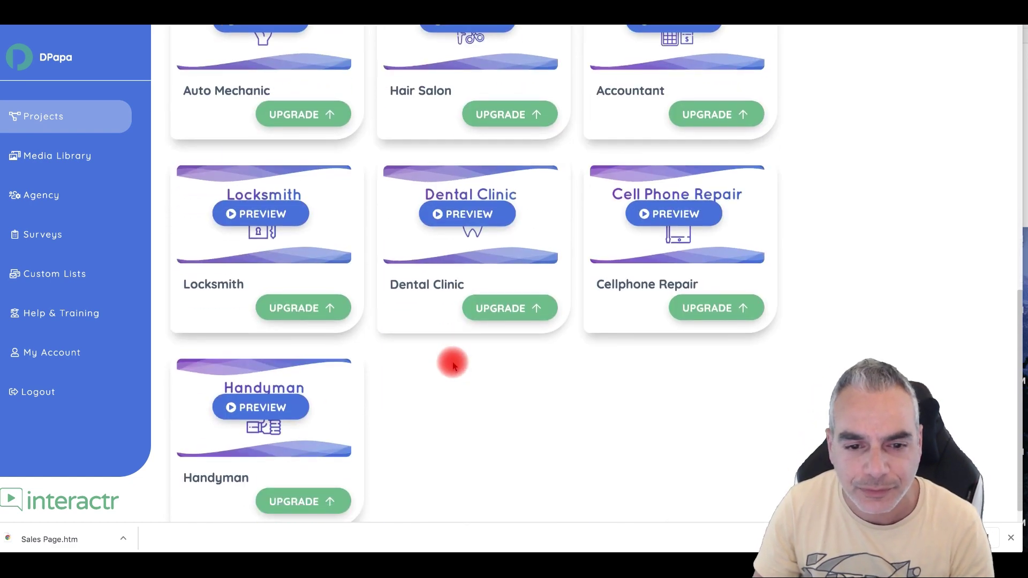
{"action": "scroll", "coordinate": [452, 362], "scroll_direction": "up", "scroll_amount": 1}
{"action": "scroll", "coordinate": [477, 332], "scroll_direction": "up", "scroll_amount": 3}
{"action": "scroll", "coordinate": [500, 311], "scroll_direction": "up", "scroll_amount": 2}
{"action": "scroll", "coordinate": [501, 315], "scroll_direction": "up", "scroll_amount": 2}
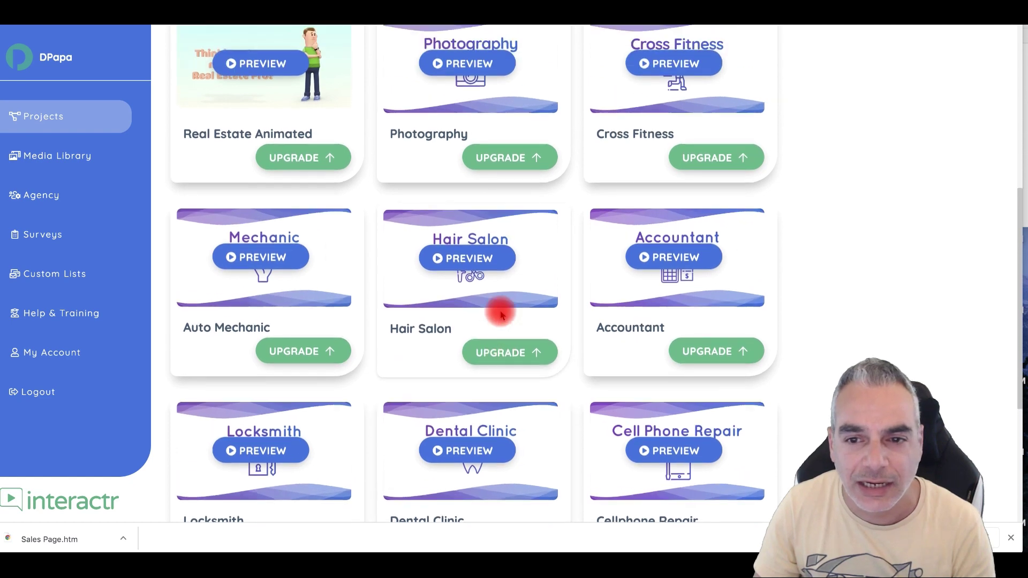
{"action": "scroll", "coordinate": [500, 315], "scroll_direction": "up", "scroll_amount": 1}
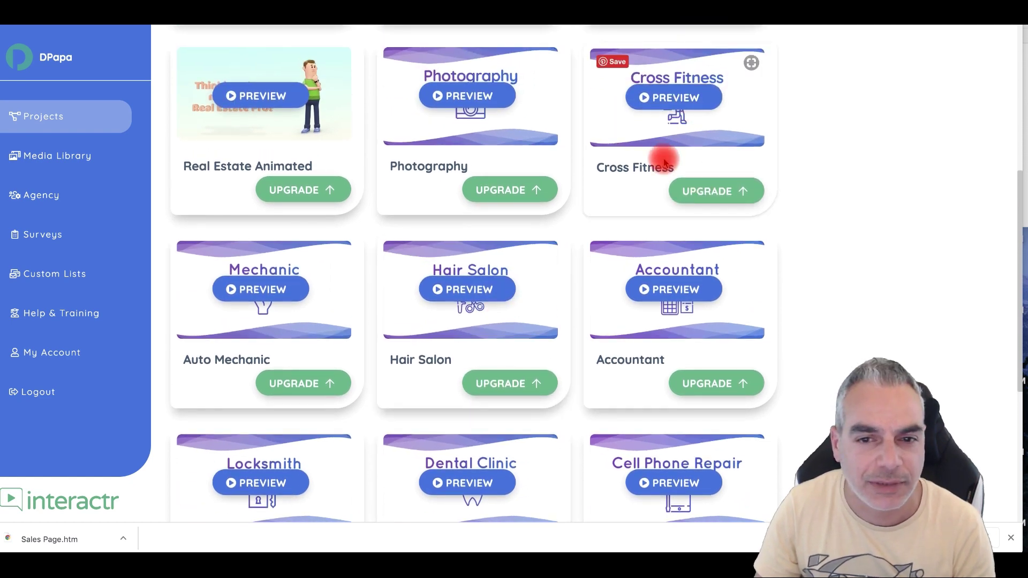
{"action": "scroll", "coordinate": [664, 162], "scroll_direction": "up", "scroll_amount": 3}
- Preview the Cross Fitness template, then go to its Upgrade page
{"action": "left_click", "coordinate": [676, 196]}
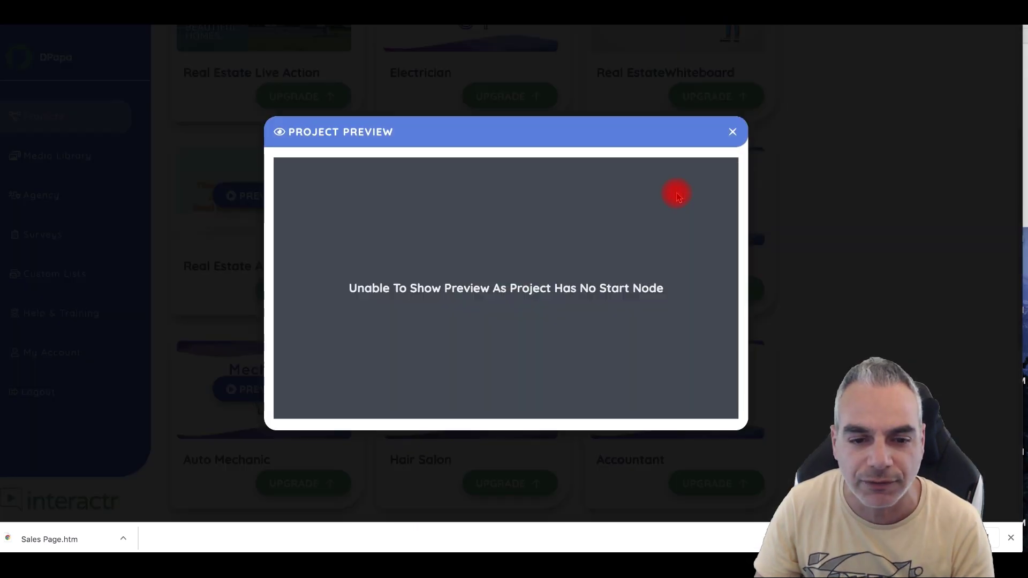
{"action": "left_click", "coordinate": [730, 135]}
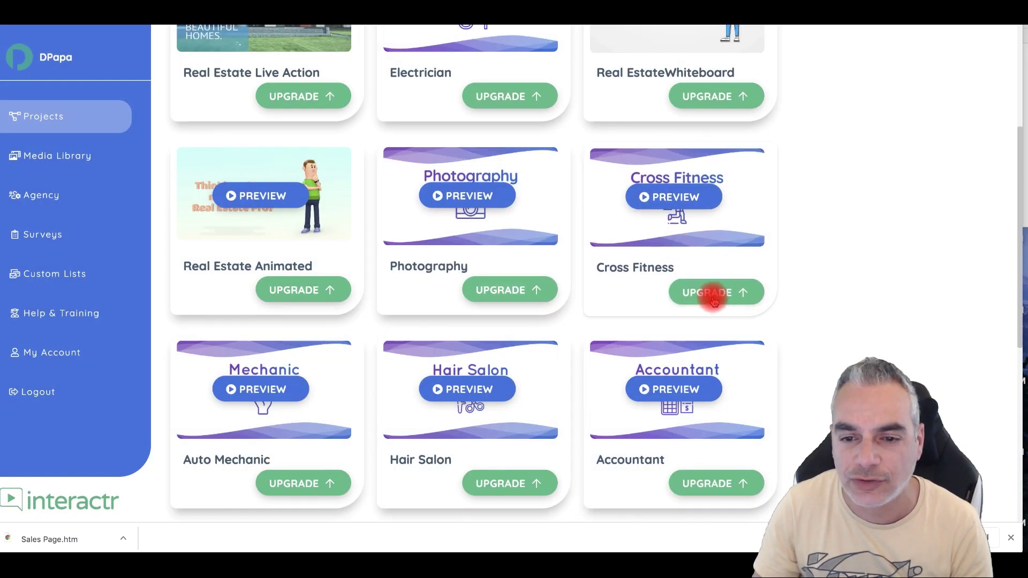
{"action": "left_click", "coordinate": [691, 198]}
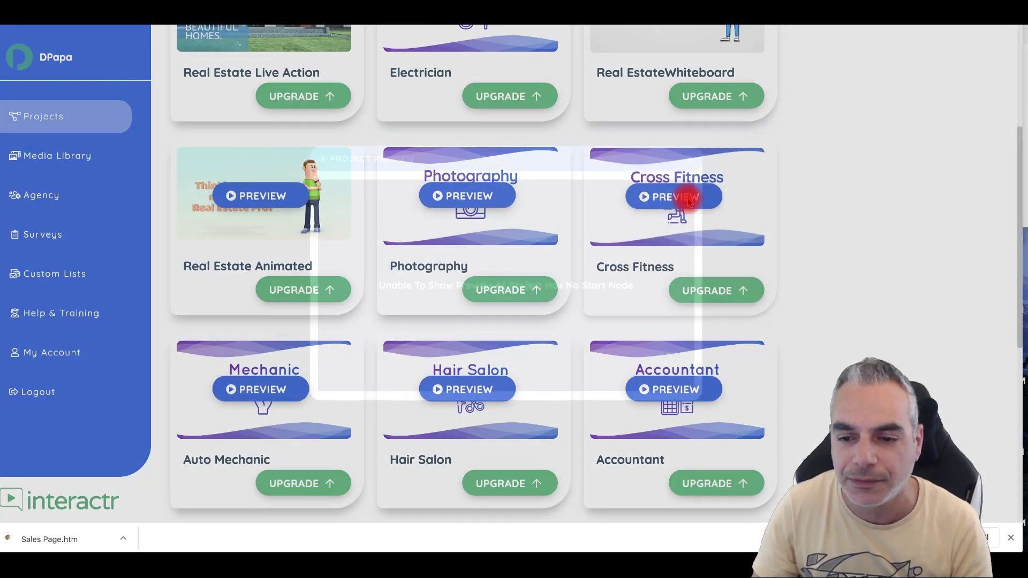
{"action": "left_click", "coordinate": [732, 133]}
{"action": "left_click", "coordinate": [737, 292]}
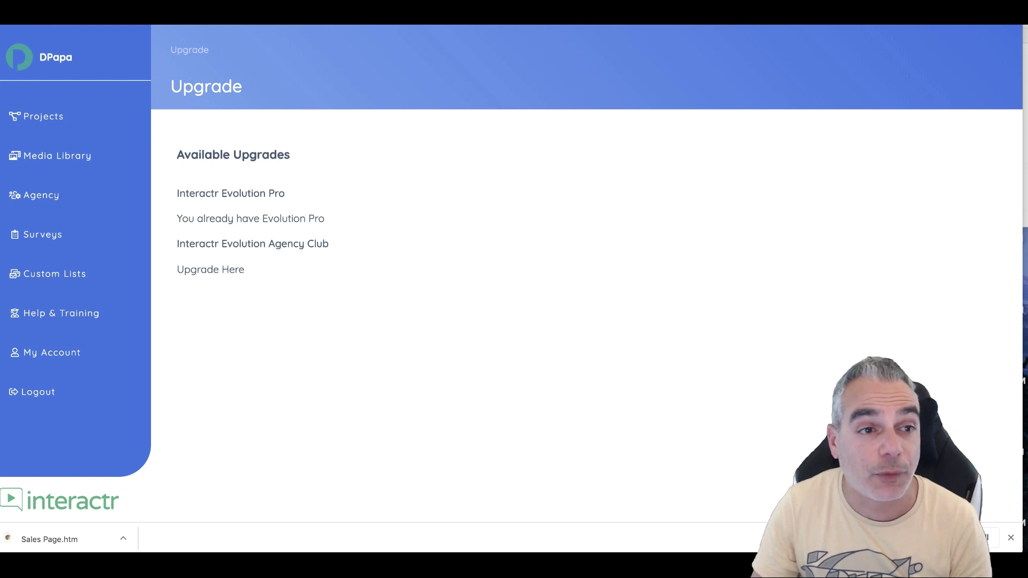
{"action": "left_click", "coordinate": [54, 25]}
- Return to the template page and browse the Generic Templates list
{"action": "left_click", "coordinate": [16, 41]}
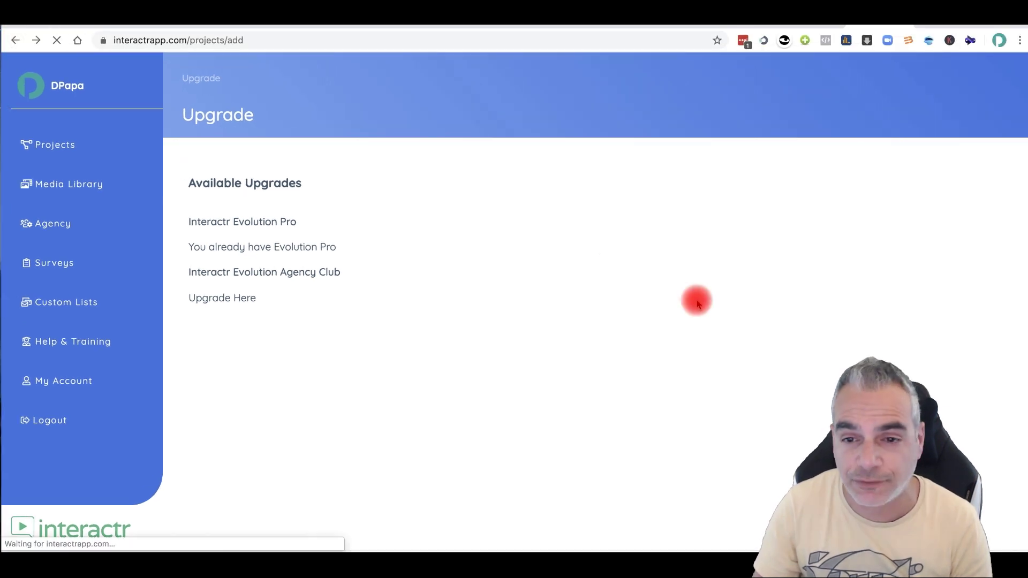
{"action": "scroll", "coordinate": [513, 291], "scroll_direction": "down", "scroll_amount": 2}
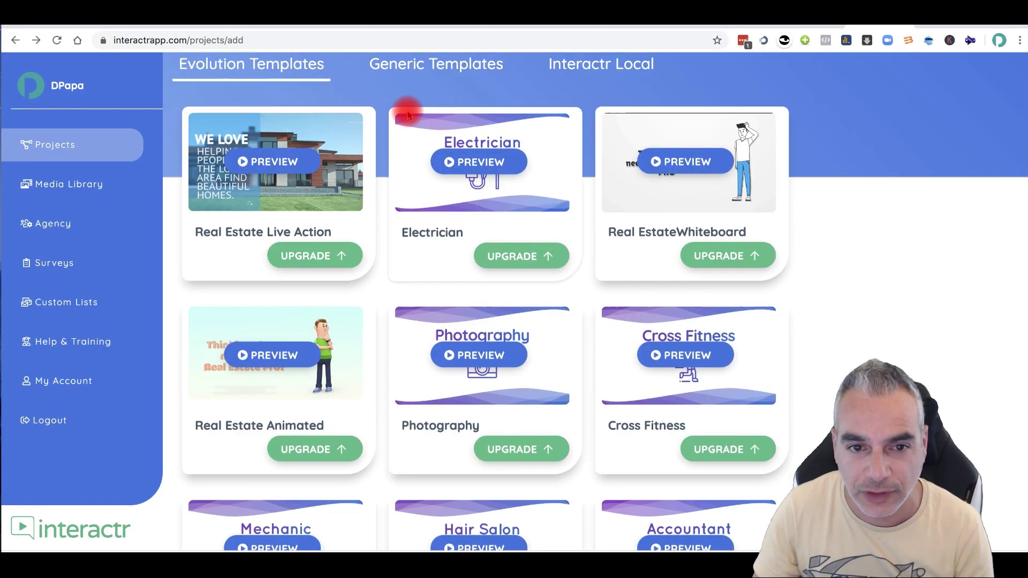
{"action": "left_click", "coordinate": [417, 64]}
{"action": "scroll", "coordinate": [567, 237], "scroll_direction": "down", "scroll_amount": 2}
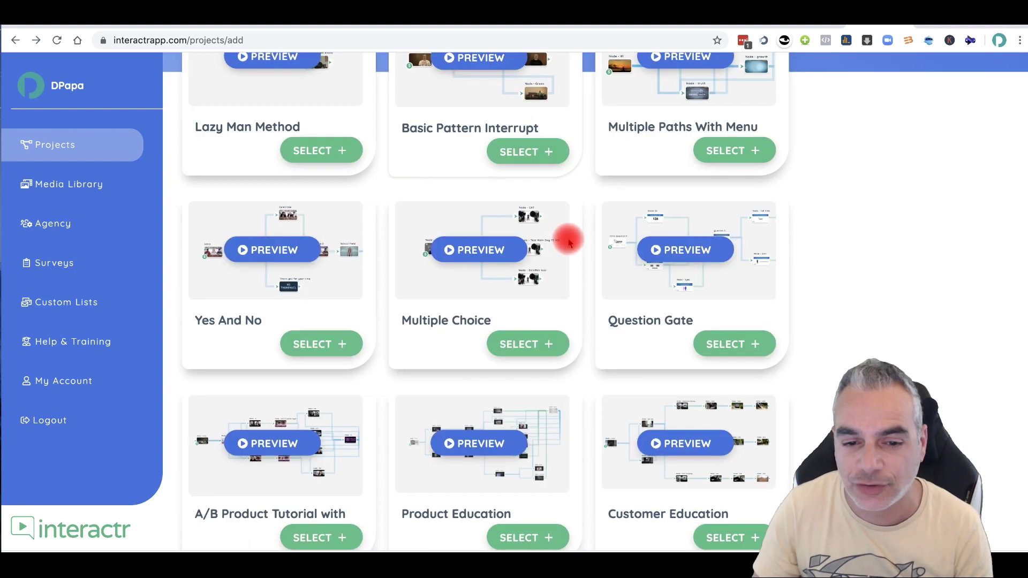
{"action": "scroll", "coordinate": [558, 234], "scroll_direction": "down", "scroll_amount": 7}
{"action": "scroll", "coordinate": [431, 317], "scroll_direction": "up", "scroll_amount": 3}
{"action": "scroll", "coordinate": [420, 324], "scroll_direction": "down", "scroll_amount": 1}
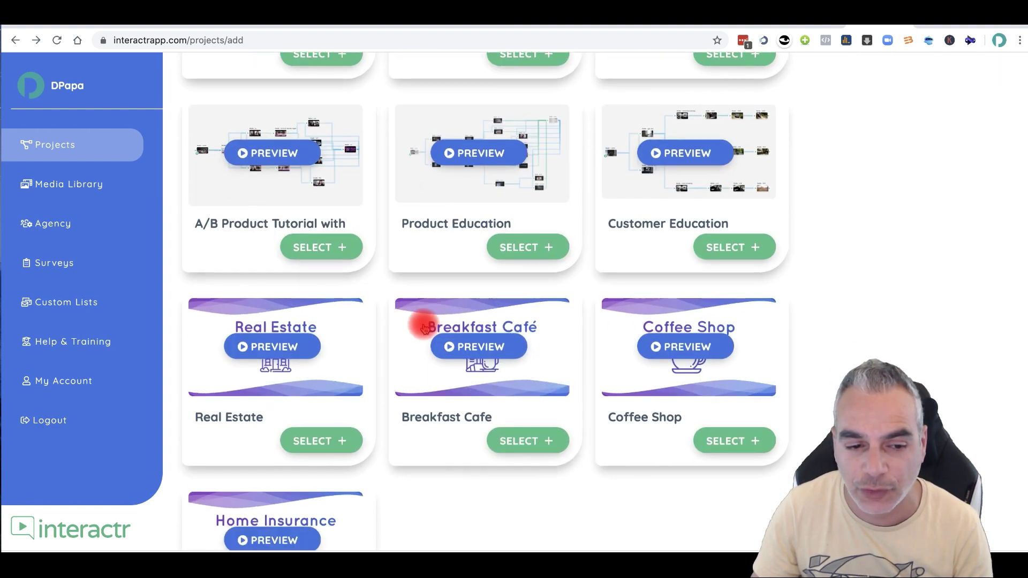
{"action": "scroll", "coordinate": [340, 340], "scroll_direction": "down", "scroll_amount": 2}
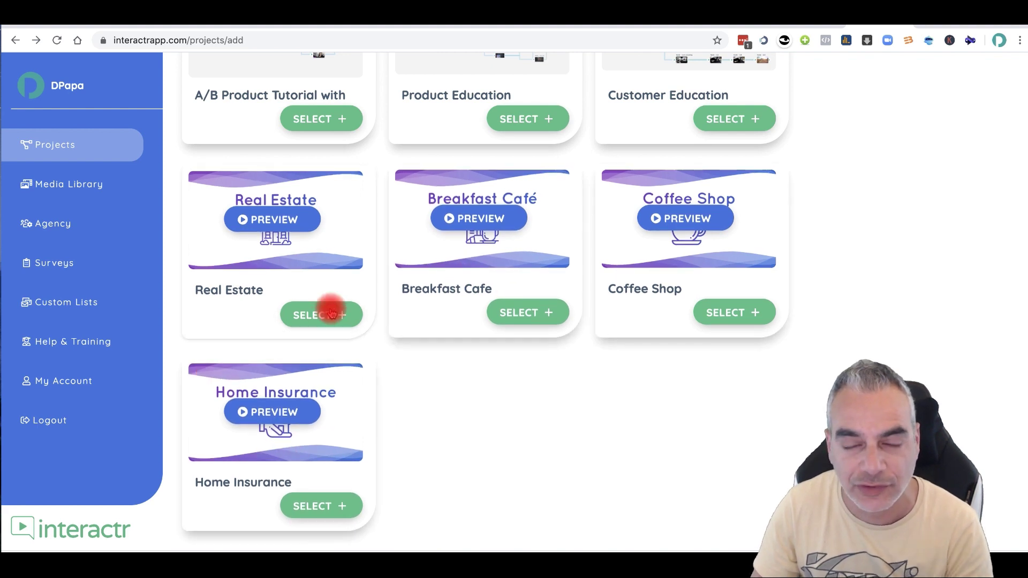
- Scroll back up the generic templates and preview one template's interactive video
{"action": "scroll", "coordinate": [329, 316], "scroll_direction": "up", "scroll_amount": 1}
{"action": "scroll", "coordinate": [589, 278], "scroll_direction": "up", "scroll_amount": 2}
{"action": "scroll", "coordinate": [516, 298], "scroll_direction": "up", "scroll_amount": 1}
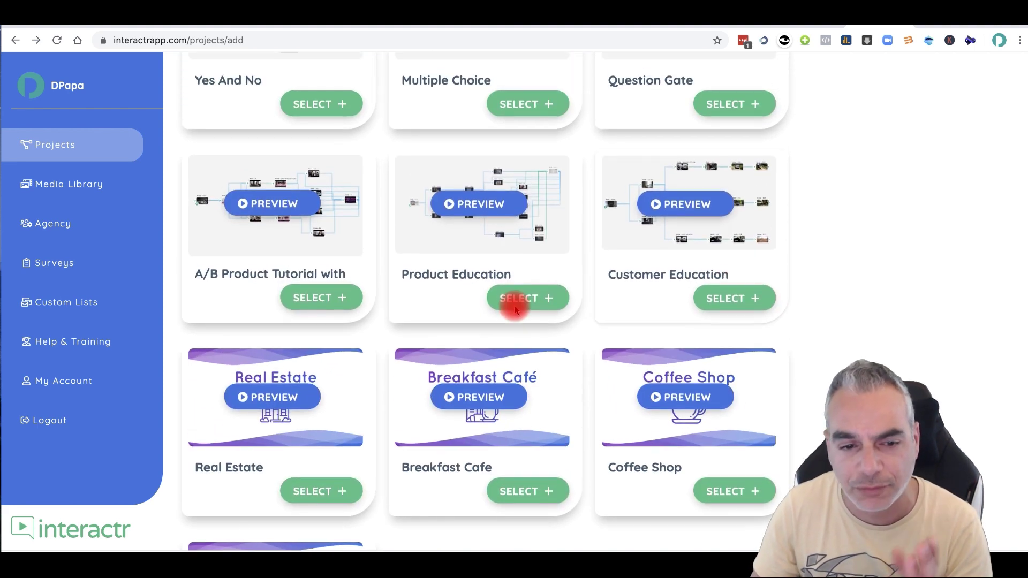
{"action": "scroll", "coordinate": [516, 280], "scroll_direction": "up", "scroll_amount": 1}
{"action": "scroll", "coordinate": [321, 289], "scroll_direction": "up", "scroll_amount": 1}
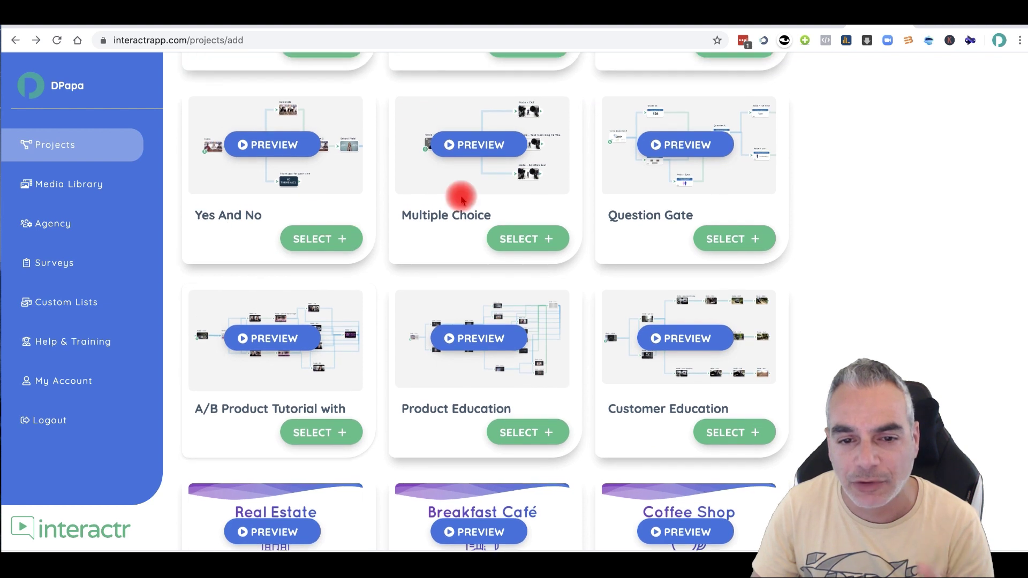
{"action": "scroll", "coordinate": [680, 212], "scroll_direction": "up", "scroll_amount": 1}
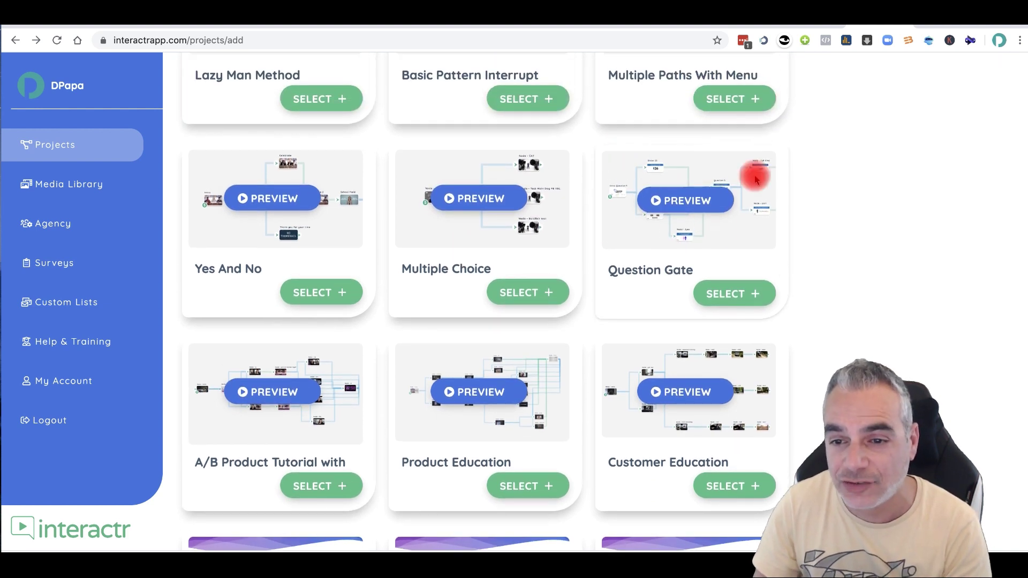
{"action": "mouse_move", "coordinate": [482, 146]}
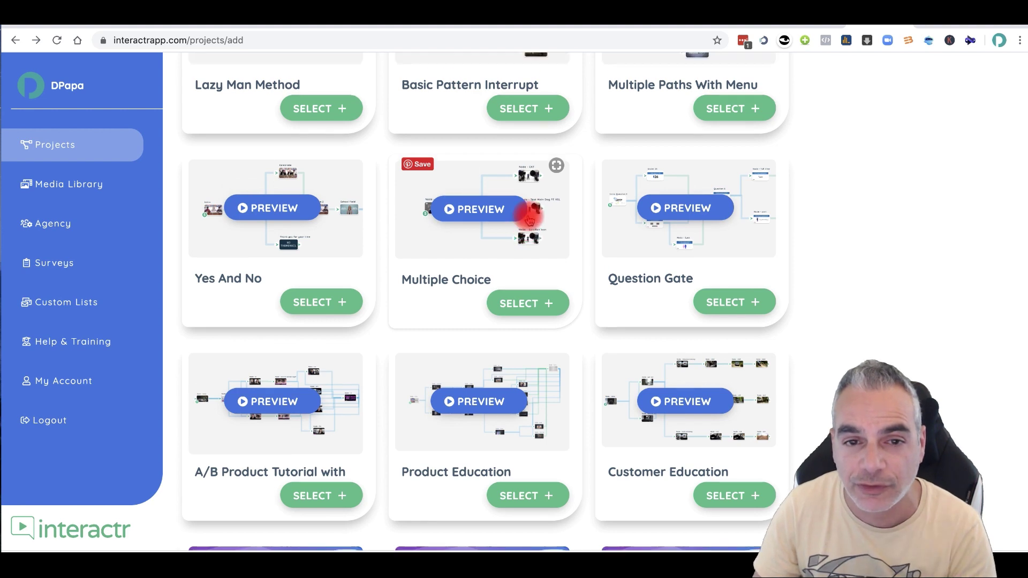
{"action": "scroll", "coordinate": [528, 217], "scroll_direction": "up", "scroll_amount": 2}
{"action": "scroll", "coordinate": [529, 222], "scroll_direction": "up", "scroll_amount": 1}
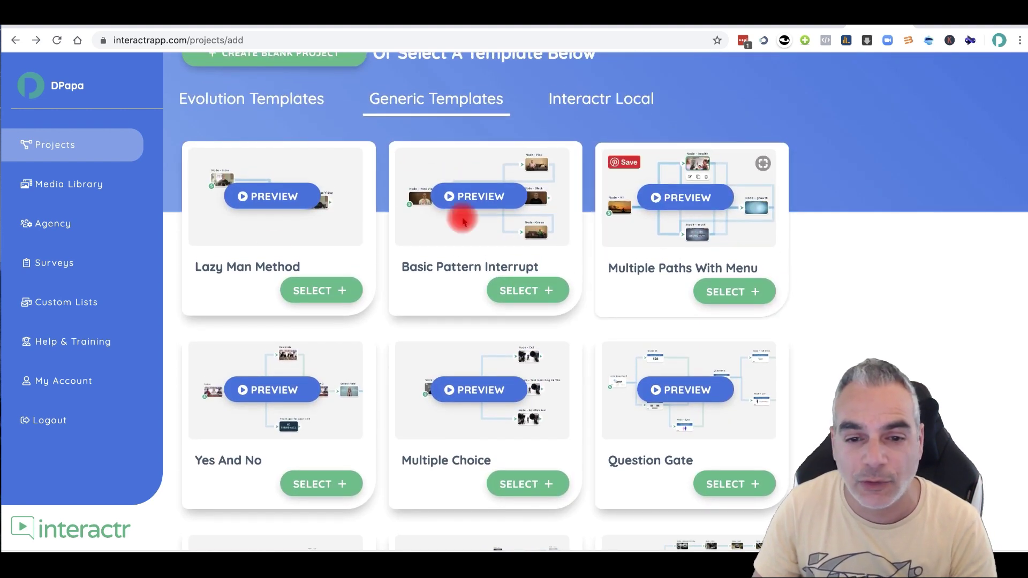
{"action": "scroll", "coordinate": [712, 378], "scroll_direction": "down", "scroll_amount": 3}
{"action": "scroll", "coordinate": [712, 382], "scroll_direction": "down", "scroll_amount": 5}
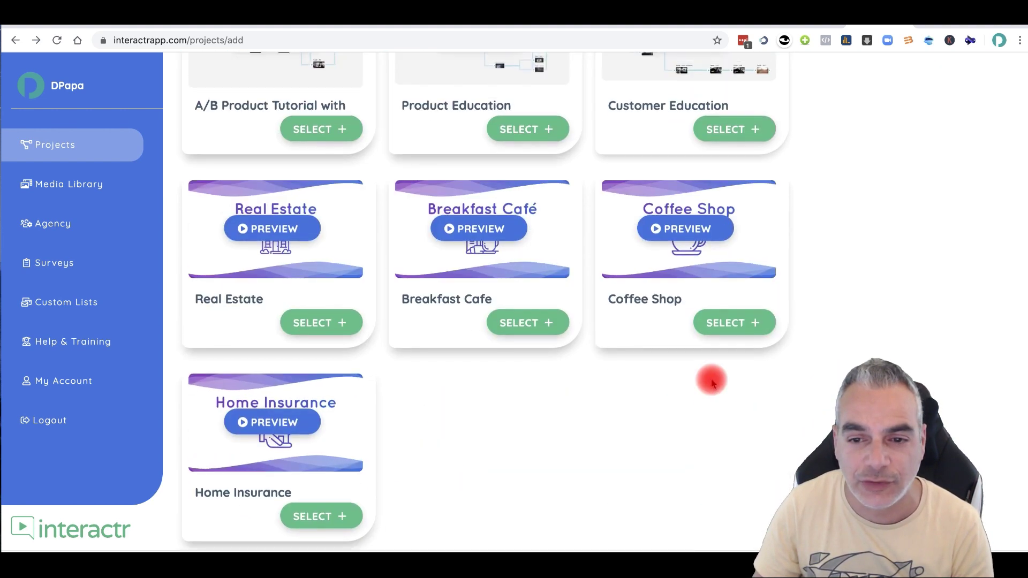
{"action": "scroll", "coordinate": [745, 337], "scroll_direction": "up", "scroll_amount": 9}
{"action": "left_click", "coordinate": [701, 263]}
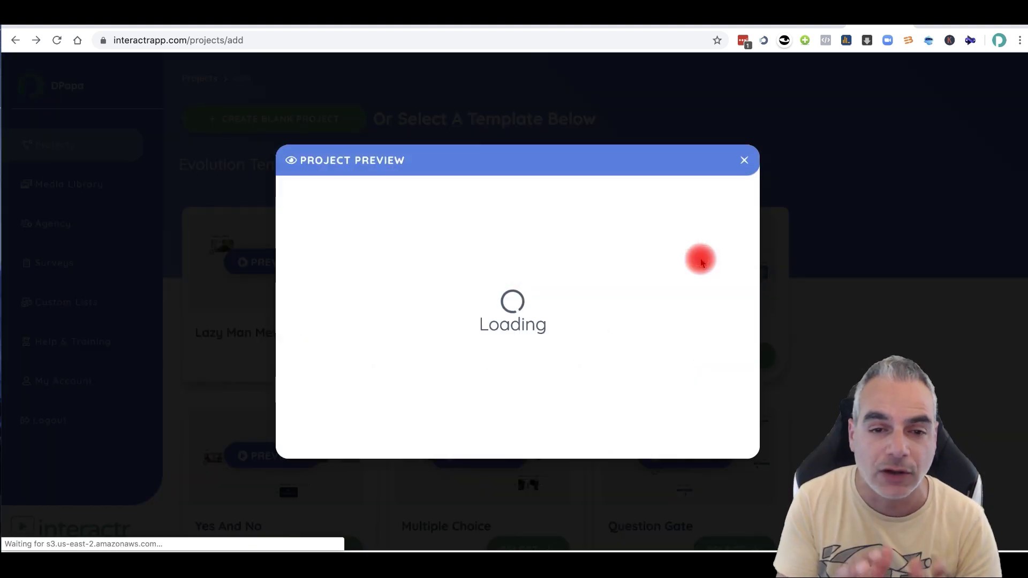
- Play and pause the template preview video, then close it
{"action": "left_click", "coordinate": [517, 308]}
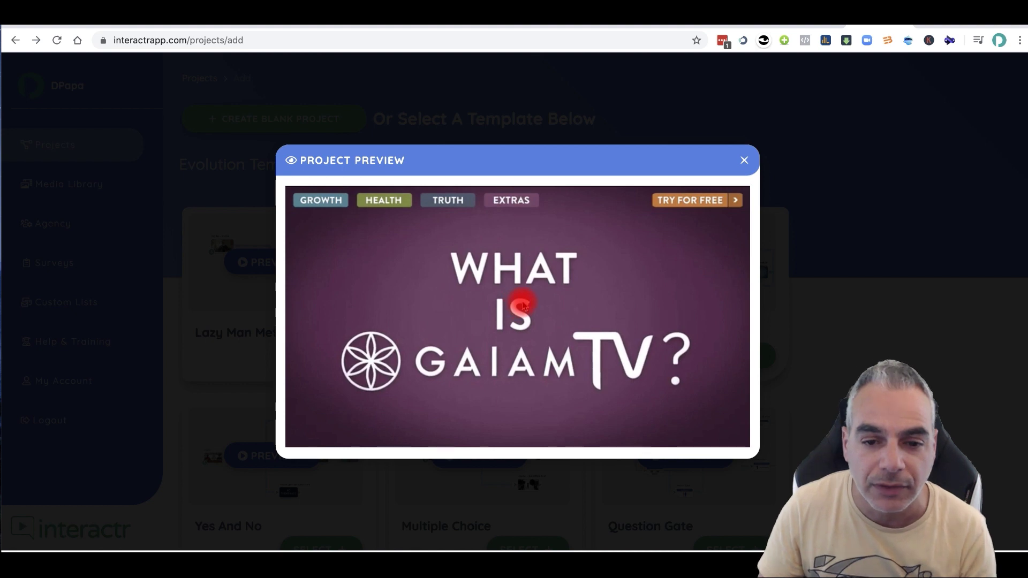
{"action": "left_click", "coordinate": [519, 305]}
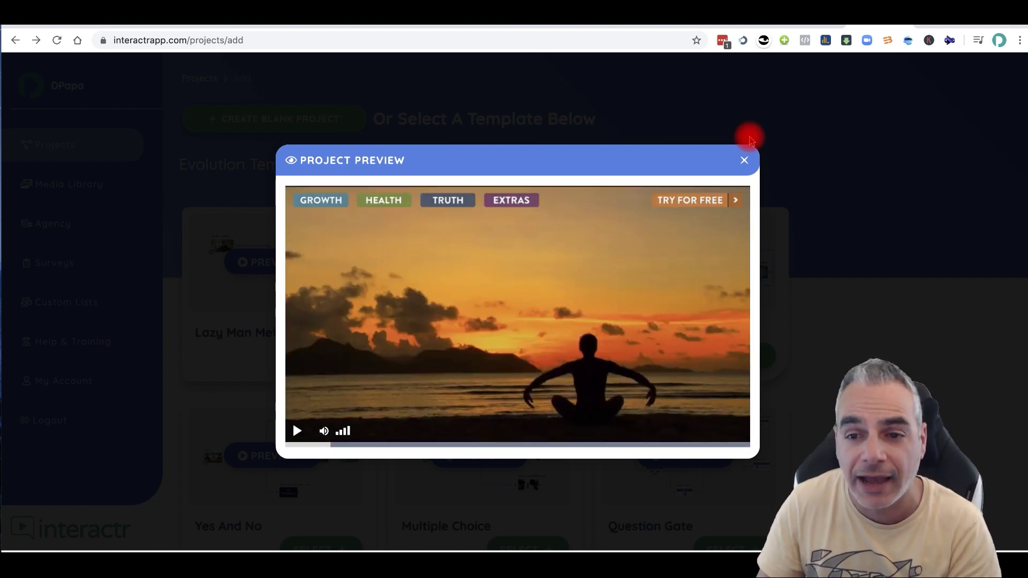
{"action": "left_click", "coordinate": [744, 160]}
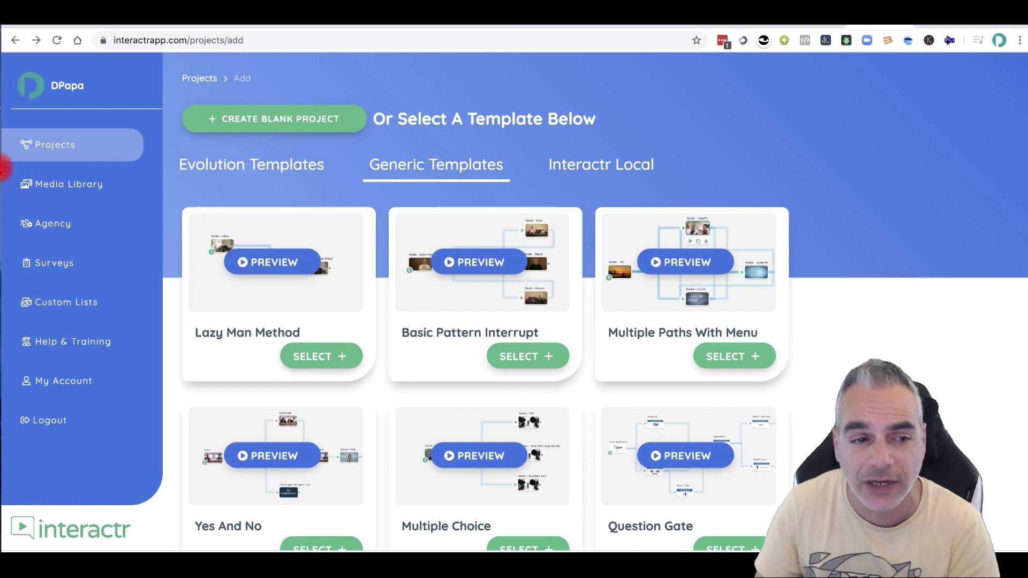
- Create a project from the Basic Pattern Interrupt template with default settings
{"action": "left_click", "coordinate": [543, 358]}
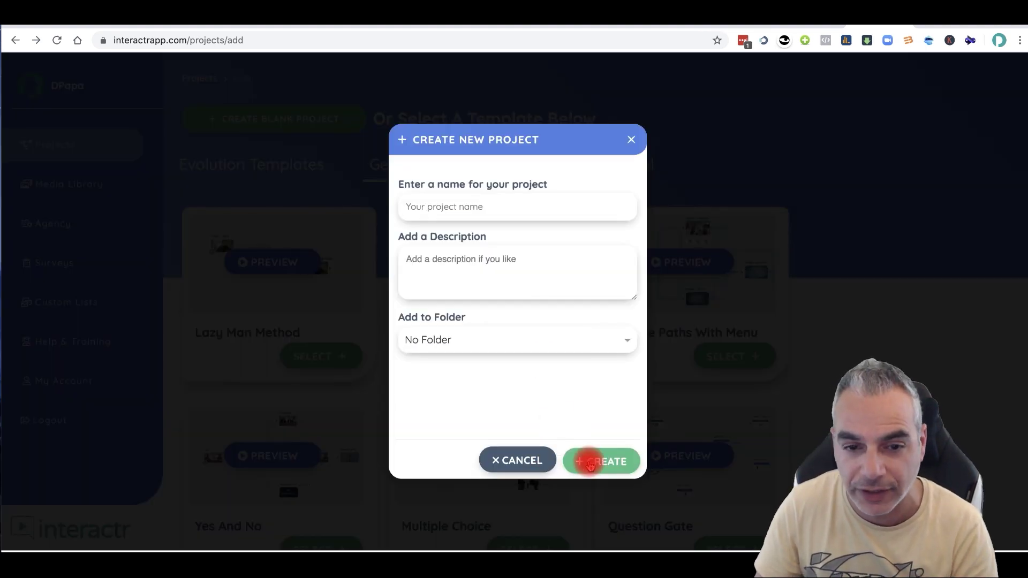
{"action": "left_click", "coordinate": [509, 211]}
{"action": "key", "text": "Return"}
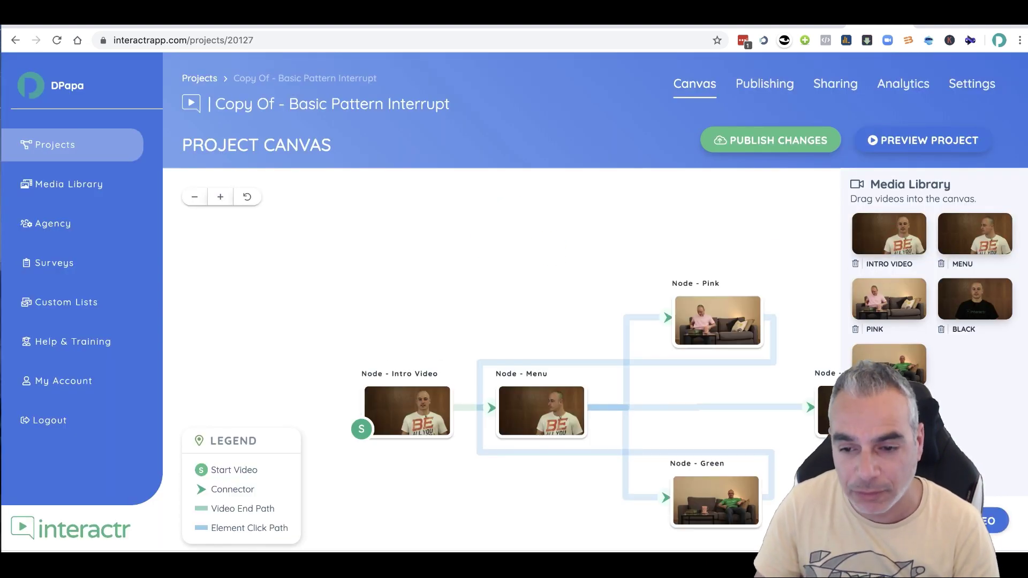
- Preview the new project's Intro Video node, then go to the Media Library
{"action": "left_click", "coordinate": [429, 412]}
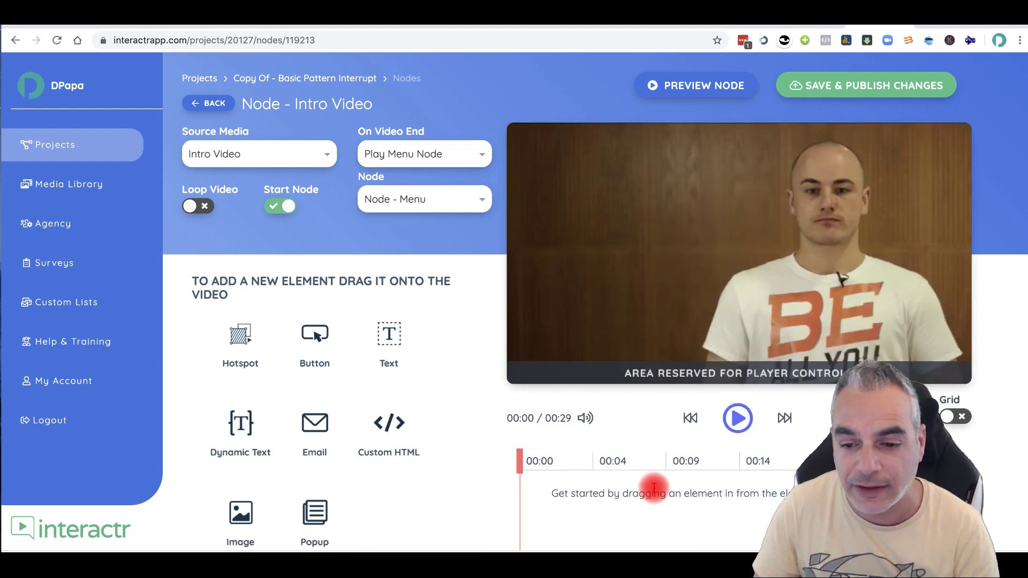
{"action": "scroll", "coordinate": [791, 455], "scroll_direction": "down", "scroll_amount": 3}
{"action": "scroll", "coordinate": [459, 285], "scroll_direction": "up", "scroll_amount": 3}
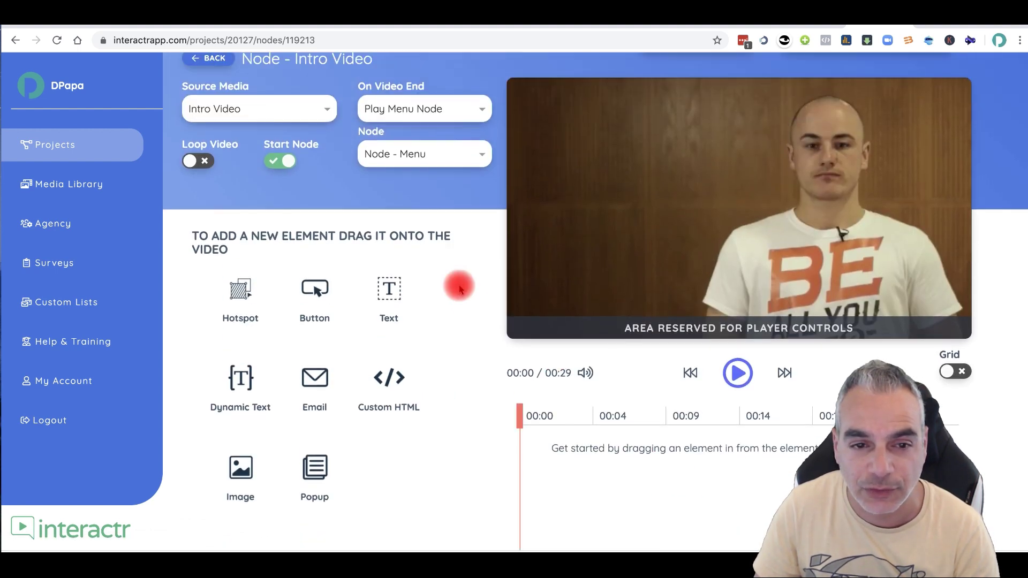
{"action": "left_click", "coordinate": [695, 101]}
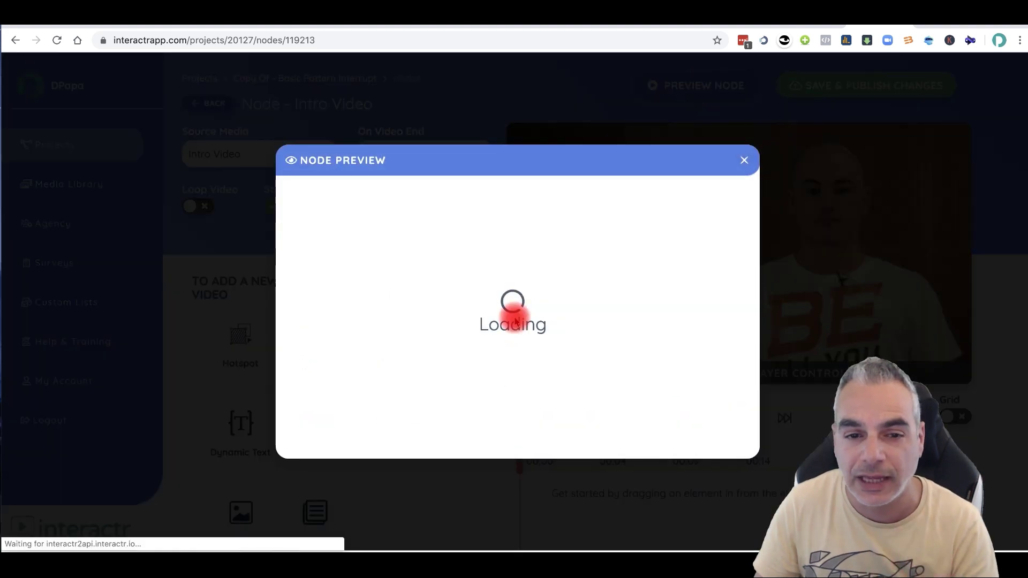
{"action": "left_click", "coordinate": [744, 161]}
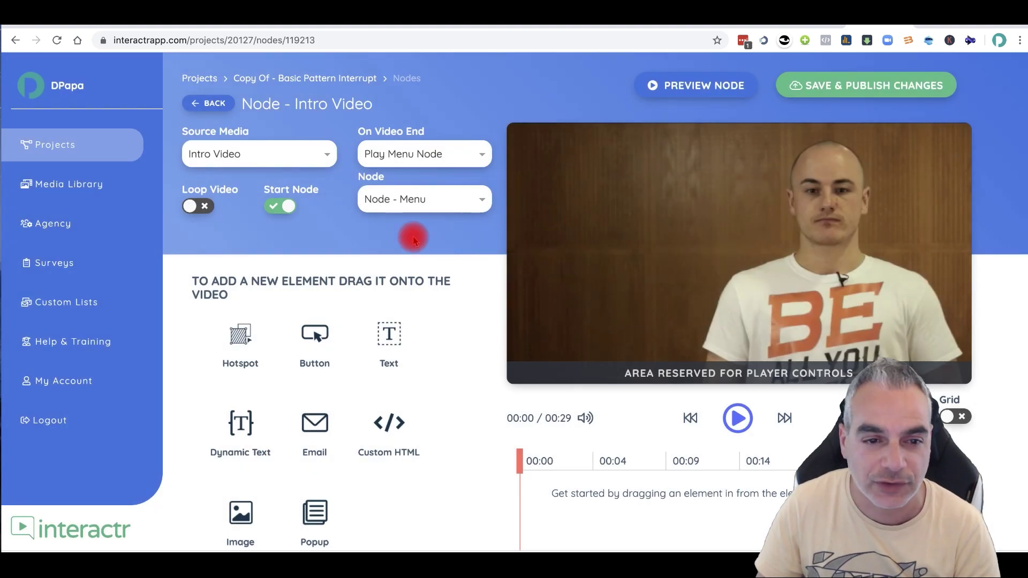
{"action": "scroll", "coordinate": [699, 345], "scroll_direction": "down", "scroll_amount": 2}
{"action": "scroll", "coordinate": [857, 134], "scroll_direction": "up", "scroll_amount": 2}
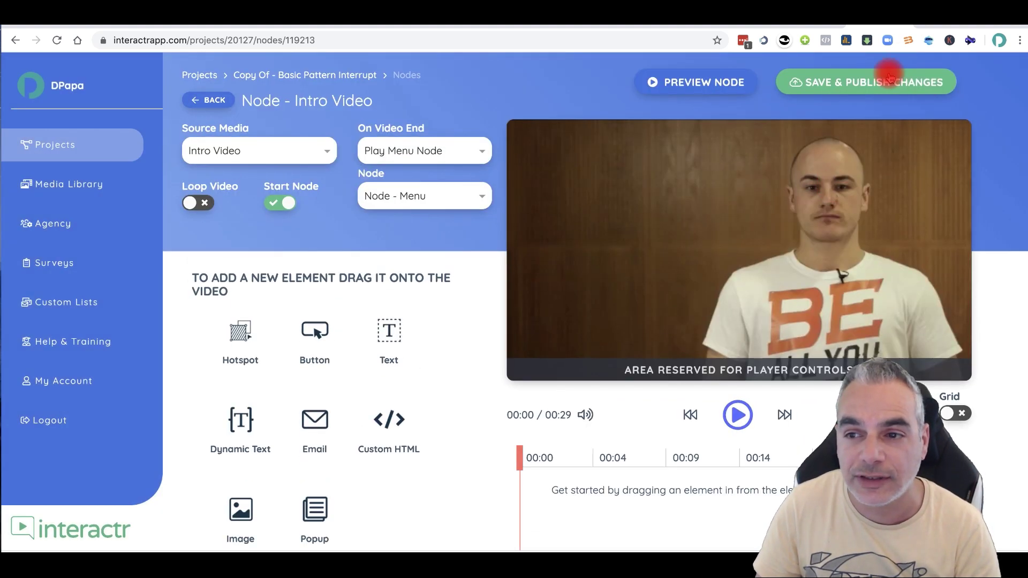
{"action": "left_click", "coordinate": [69, 185]}
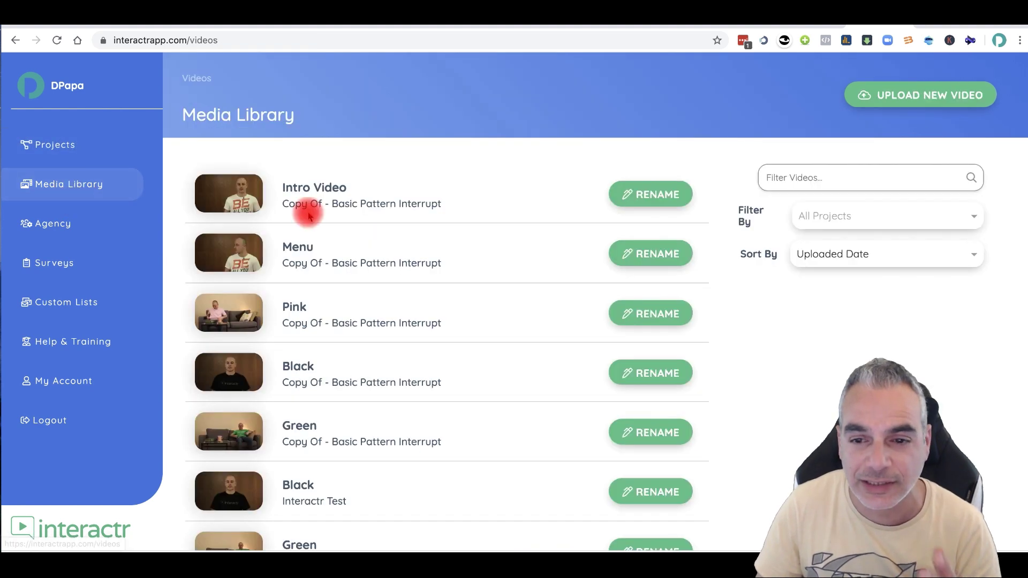
- Scroll through the Media Library's uploaded clips
{"action": "scroll", "coordinate": [482, 280], "scroll_direction": "down", "scroll_amount": 3}
{"action": "scroll", "coordinate": [374, 167], "scroll_direction": "up", "scroll_amount": 3}
{"action": "scroll", "coordinate": [385, 193], "scroll_direction": "down", "scroll_amount": 5}
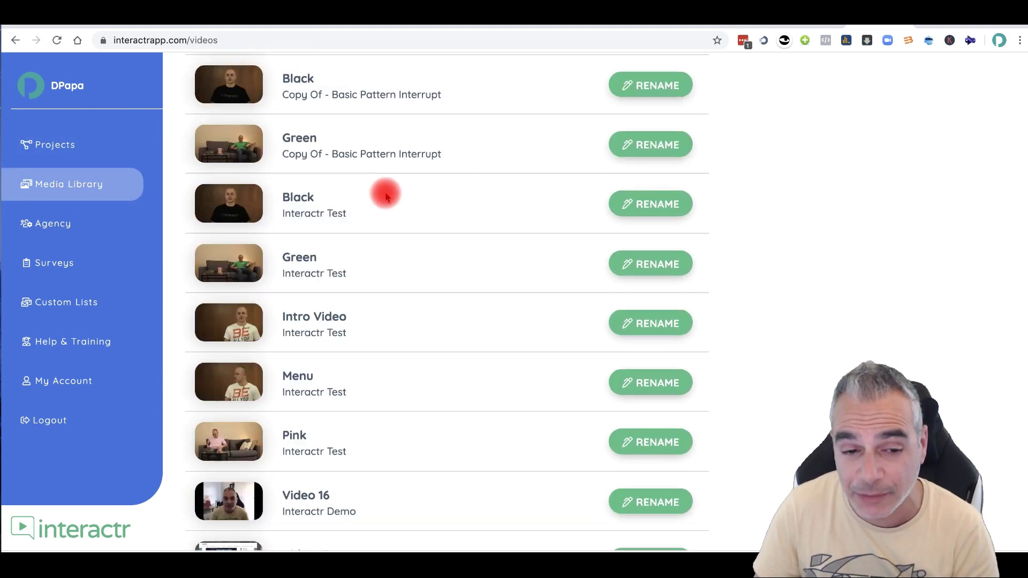
{"action": "scroll", "coordinate": [379, 212], "scroll_direction": "down", "scroll_amount": 6}
{"action": "scroll", "coordinate": [378, 212], "scroll_direction": "down", "scroll_amount": 5}
{"action": "scroll", "coordinate": [378, 208], "scroll_direction": "down", "scroll_amount": 5}
{"action": "scroll", "coordinate": [378, 208], "scroll_direction": "down", "scroll_amount": 5}
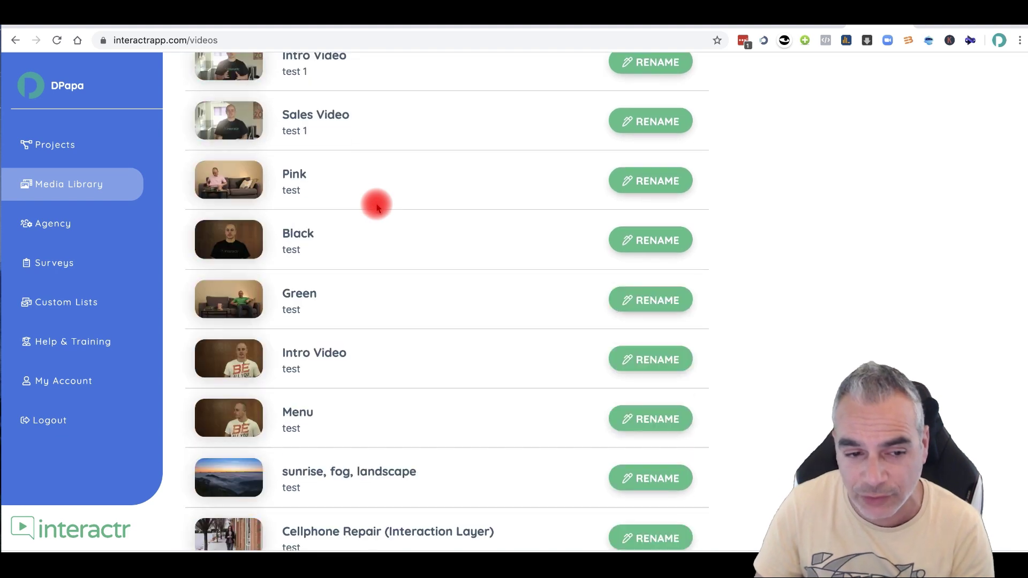
{"action": "scroll", "coordinate": [378, 205], "scroll_direction": "down", "scroll_amount": 4}
{"action": "scroll", "coordinate": [359, 199], "scroll_direction": "down", "scroll_amount": 5}
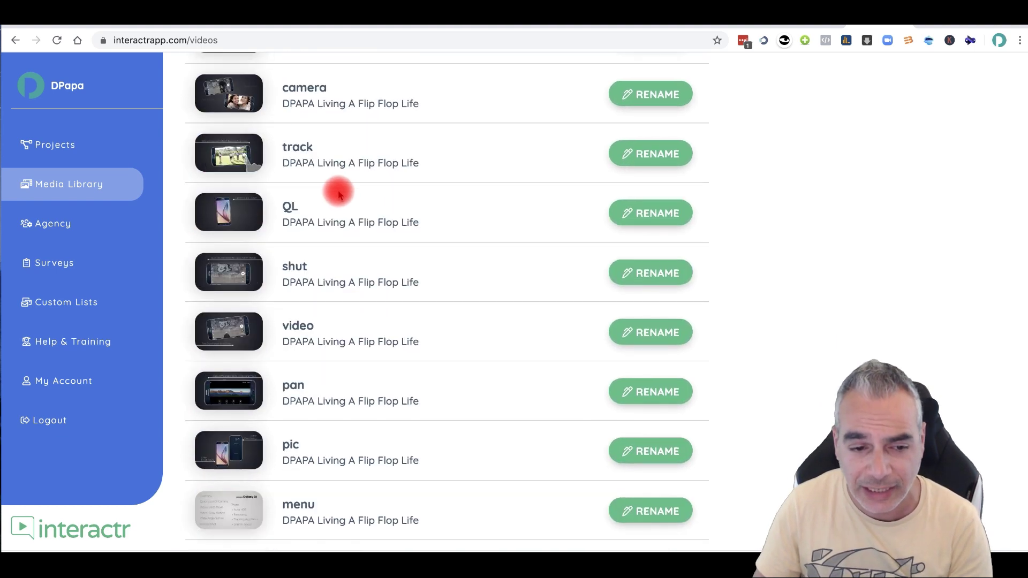
- Visit Help & Training, Surveys and Agency pages, ending on All Projects
{"action": "left_click", "coordinate": [100, 343]}
{"action": "scroll", "coordinate": [339, 282], "scroll_direction": "down", "scroll_amount": 3}
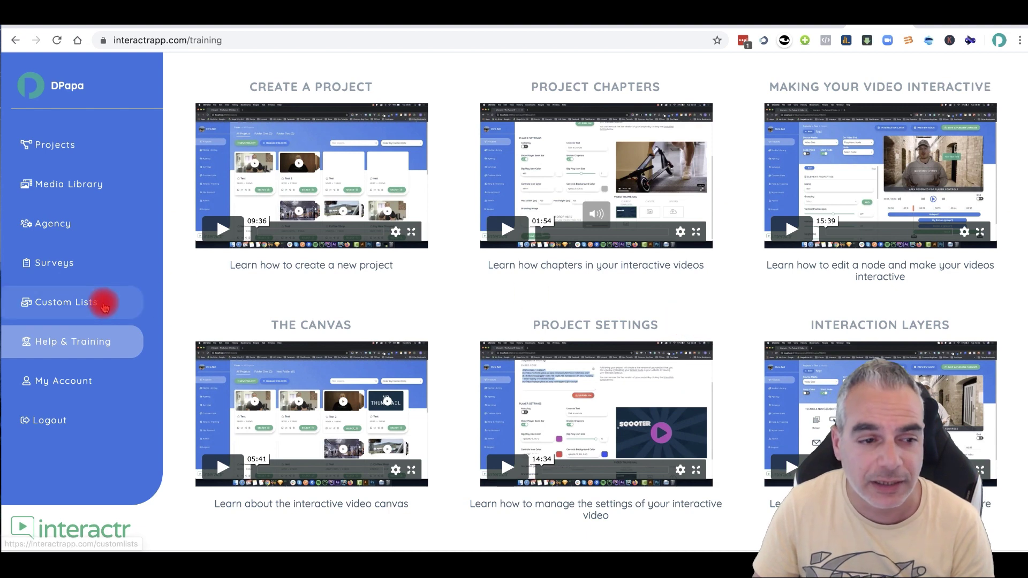
{"action": "left_click", "coordinate": [52, 264]}
{"action": "left_click", "coordinate": [74, 231]}
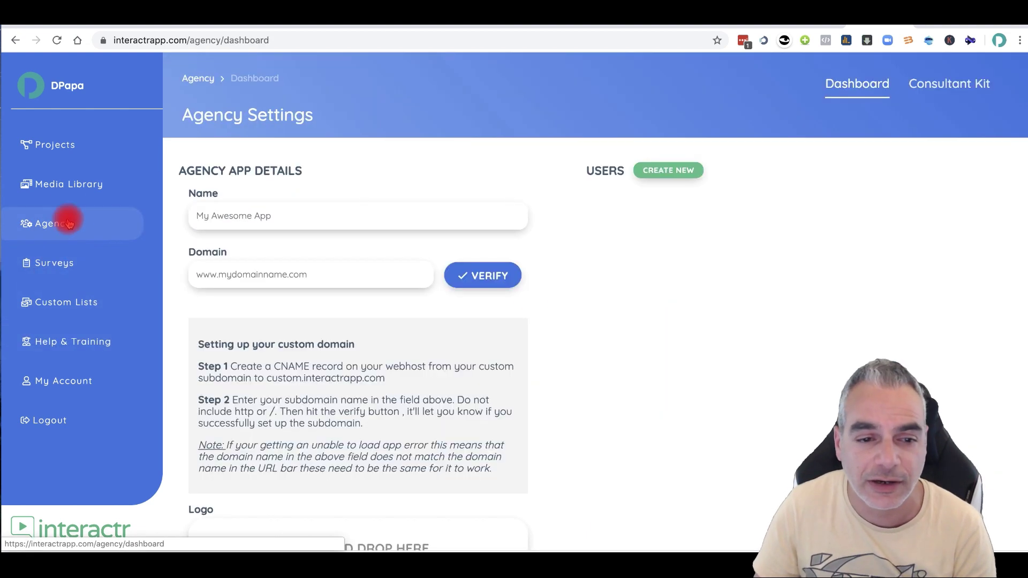
{"action": "left_click", "coordinate": [70, 187]}
{"action": "left_click", "coordinate": [78, 152]}
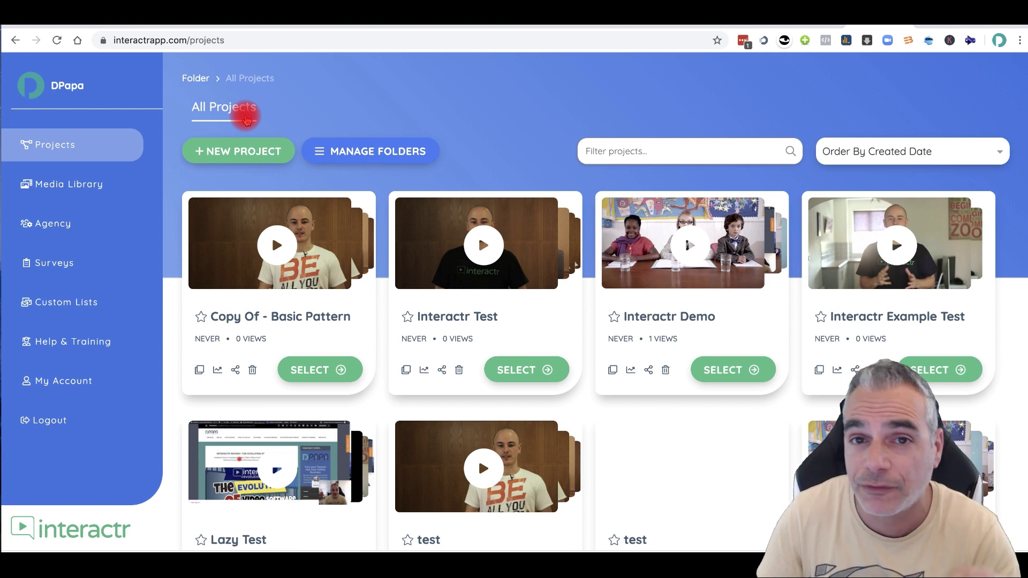
- Scroll down to the Lazy Test project card and open its public share page
{"action": "scroll", "coordinate": [331, 191], "scroll_direction": "down", "scroll_amount": 1}
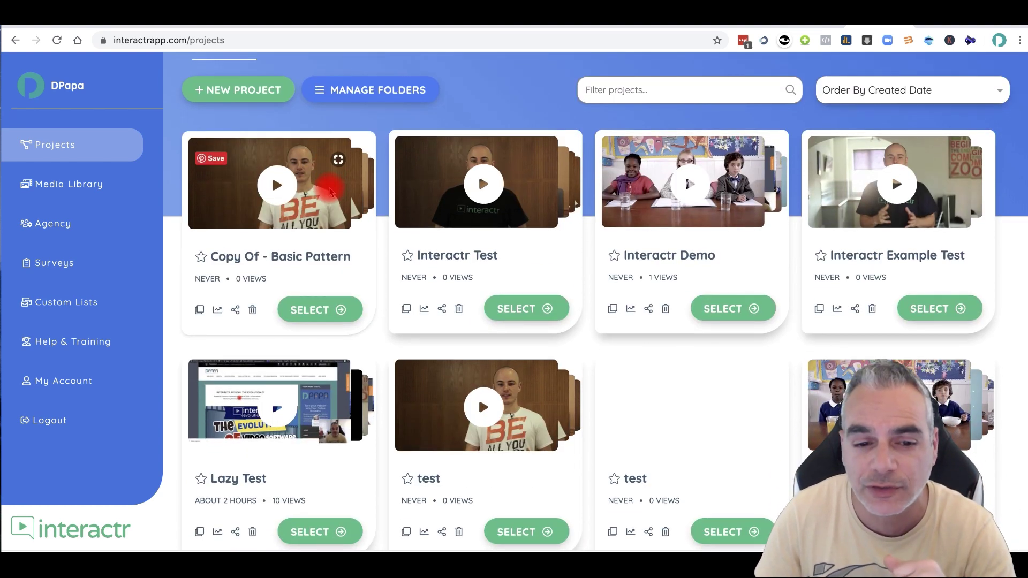
{"action": "scroll", "coordinate": [331, 191], "scroll_direction": "down", "scroll_amount": 2}
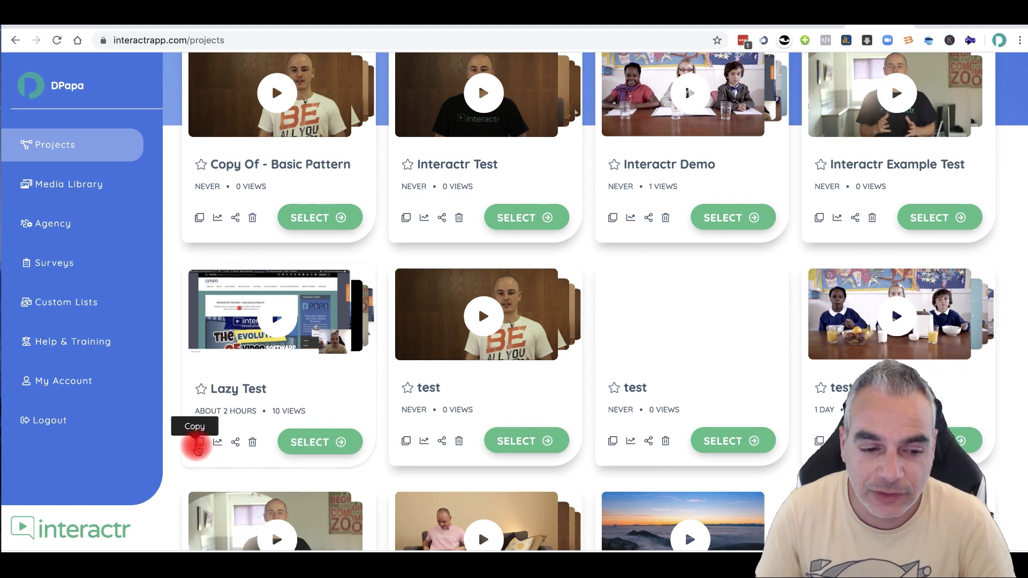
{"action": "left_click", "coordinate": [236, 443]}
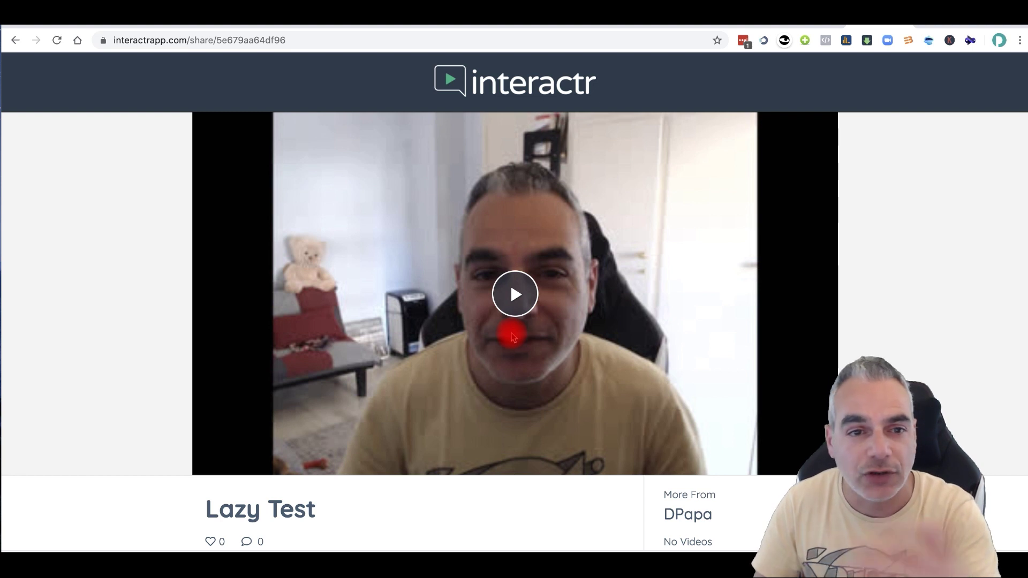
- Copy the share page URL from the address bar, then play Lazy Test's intro clip
{"action": "left_click", "coordinate": [299, 40]}
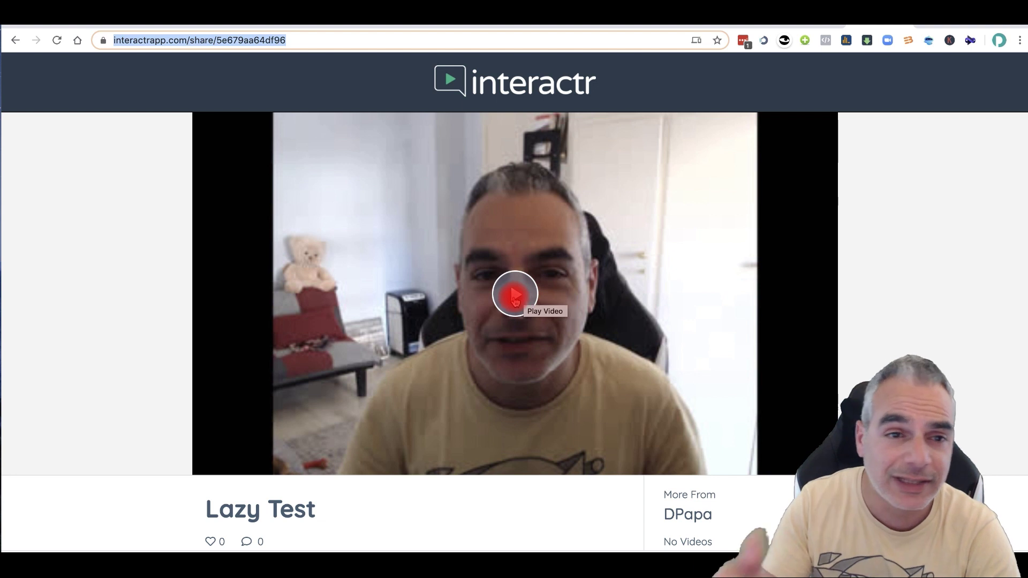
{"action": "left_click_drag", "start_coordinate": [317, 40], "coordinate": [3, 30]}
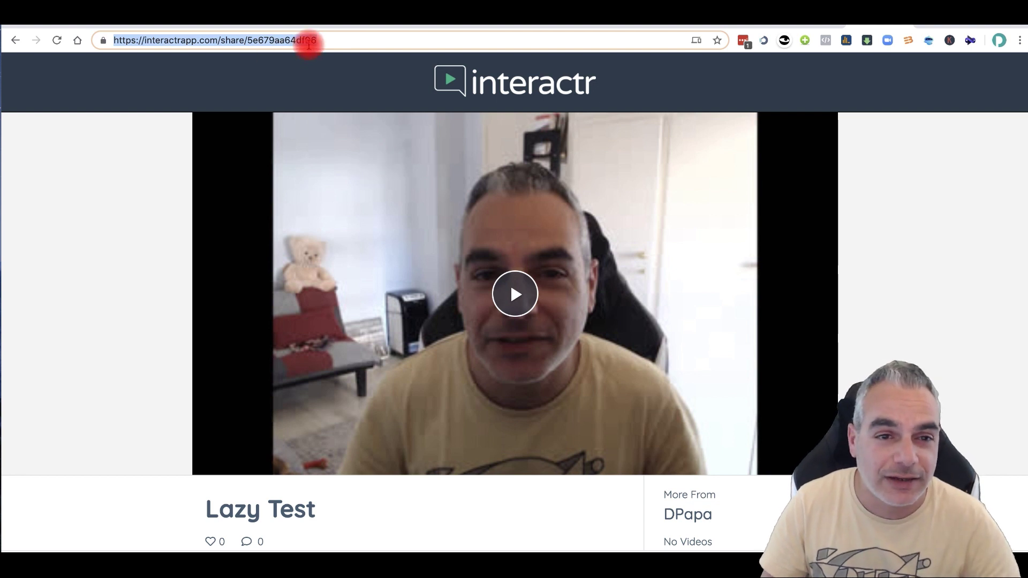
{"action": "right_click", "coordinate": [308, 45]}
{"action": "left_click", "coordinate": [321, 143]}
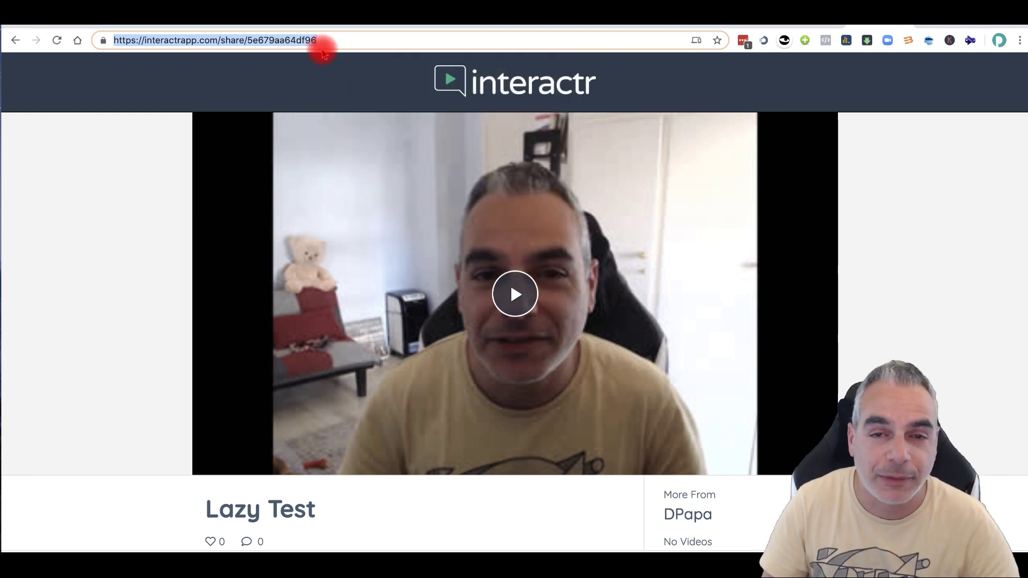
{"action": "left_click", "coordinate": [255, 259]}
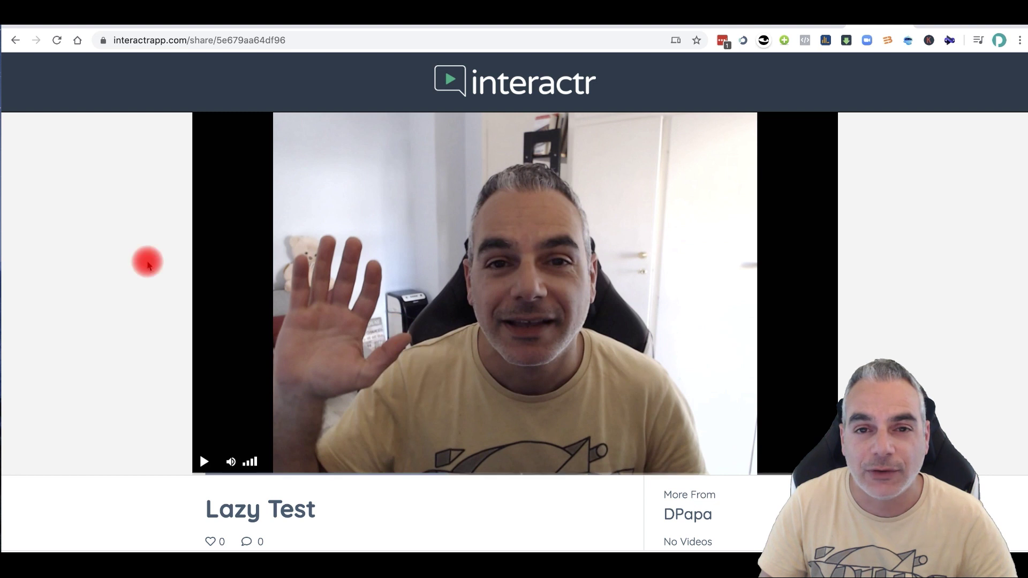